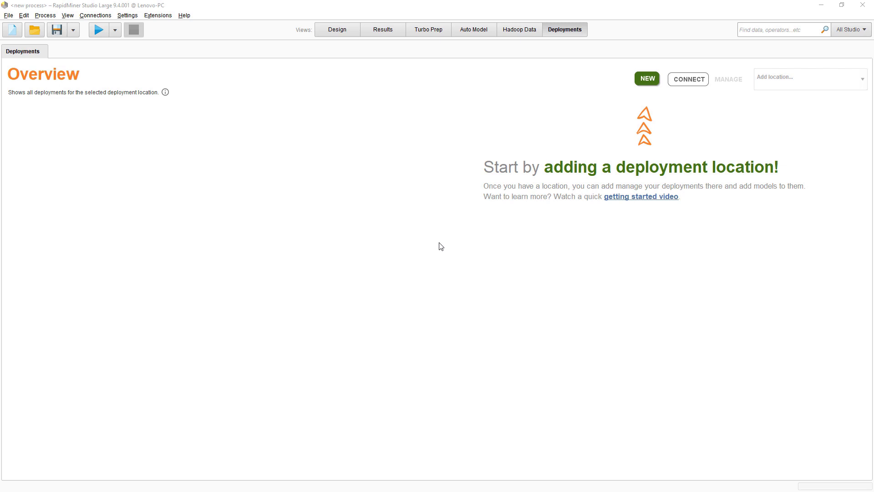
- Enter the name 'MyFirst - Deployment Location' and a short description for a new deployment location
click(645, 83)
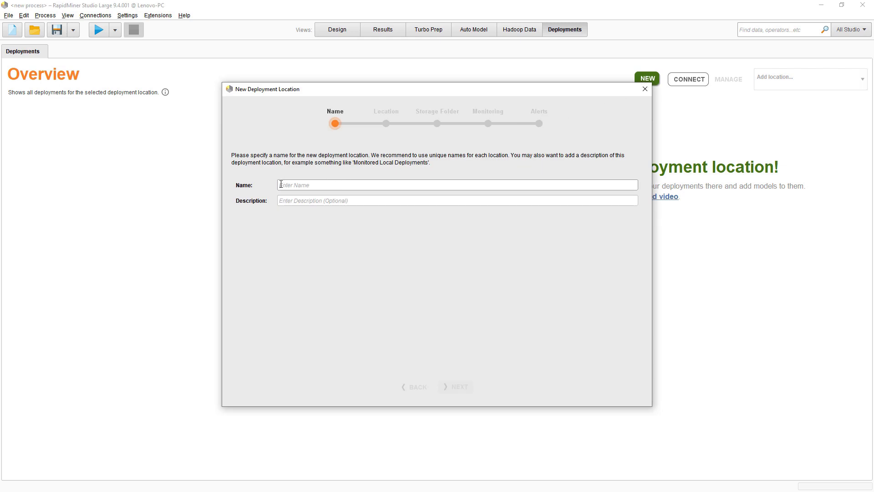
click(283, 184)
text(My First - Deployment Location)
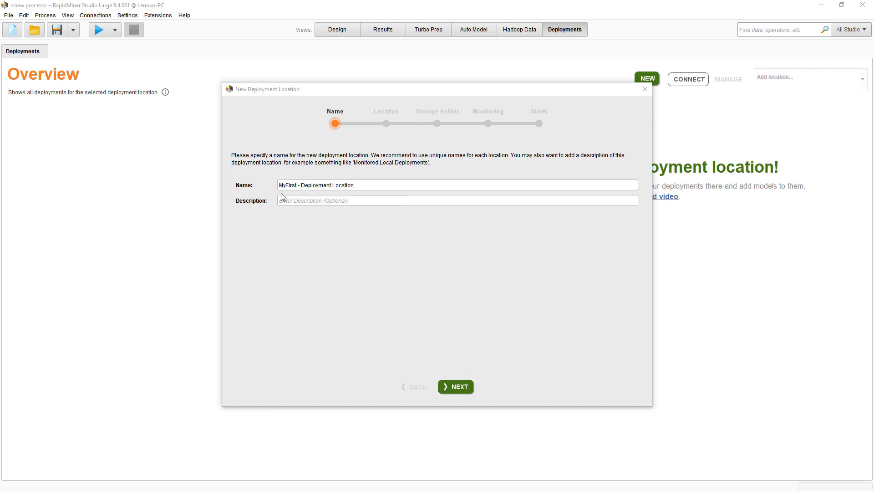
click(282, 199)
text(general space for local deployments)
click(462, 390)
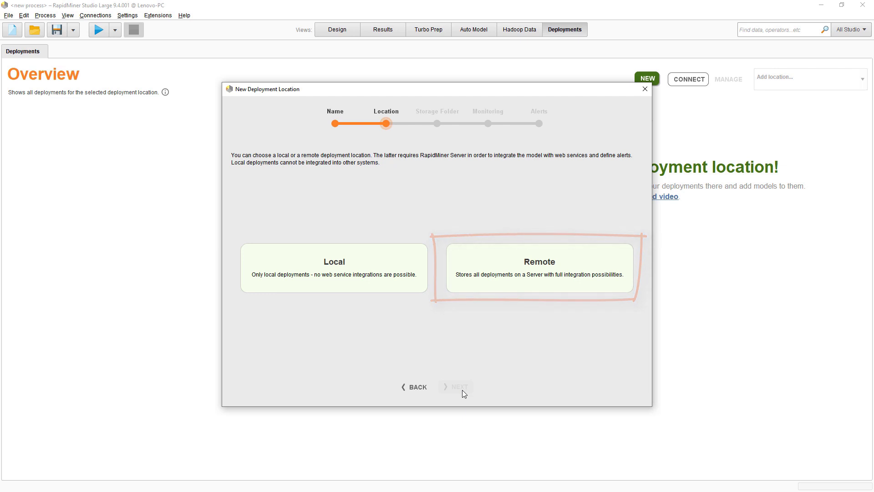
- Make it a Local location stored in a new 'MyFirst - Deployment Location' subfolder of Local Repository, with monitoring off
click(338, 270)
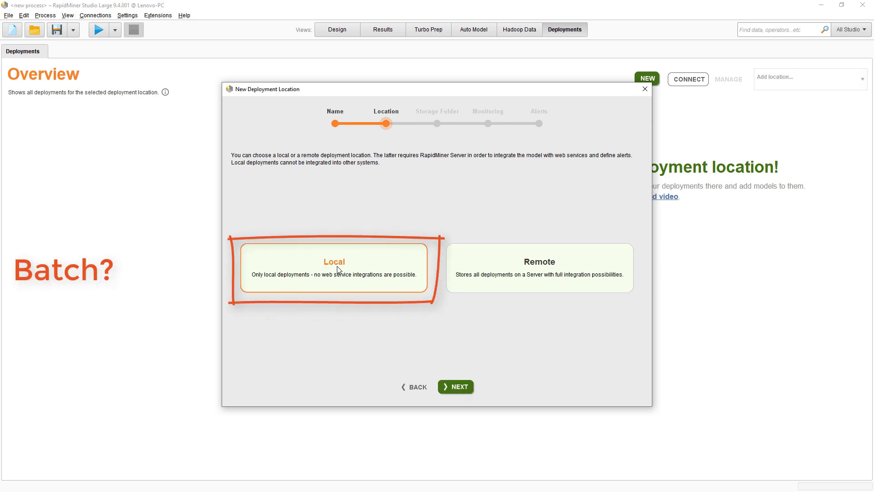
click(463, 390)
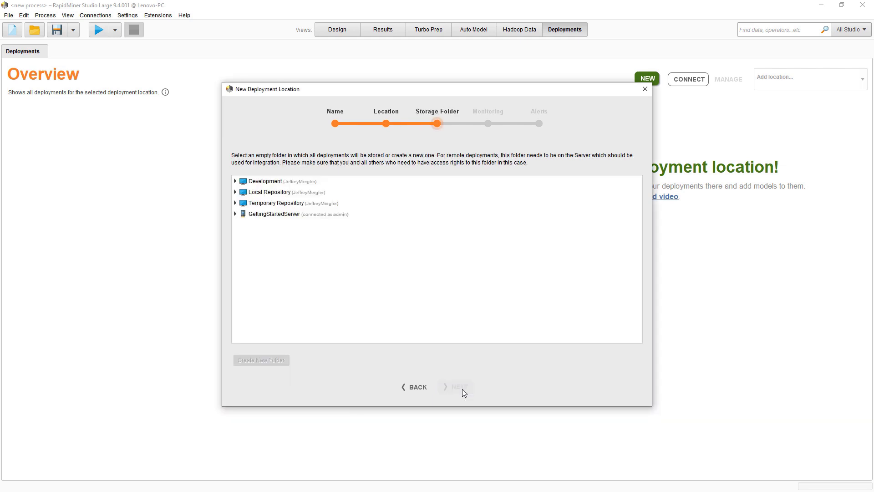
click(261, 195)
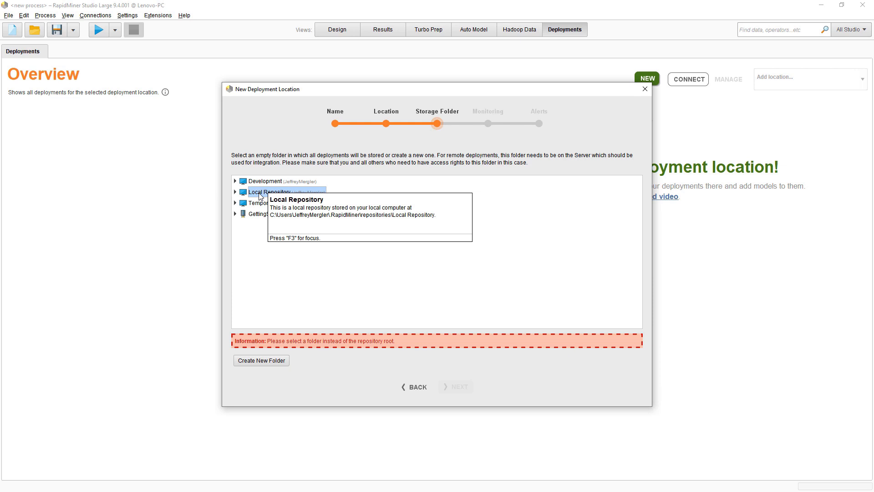
right_click(260, 196)
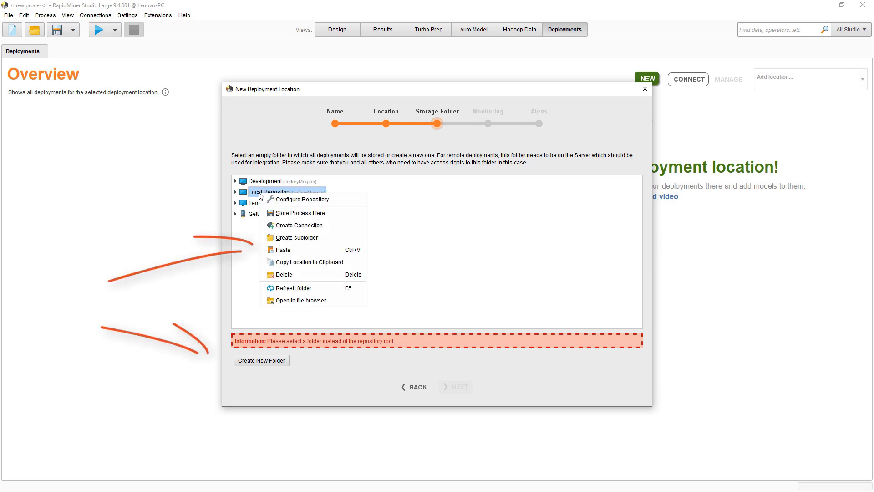
click(289, 238)
text(MyFirst - Deployment Location)
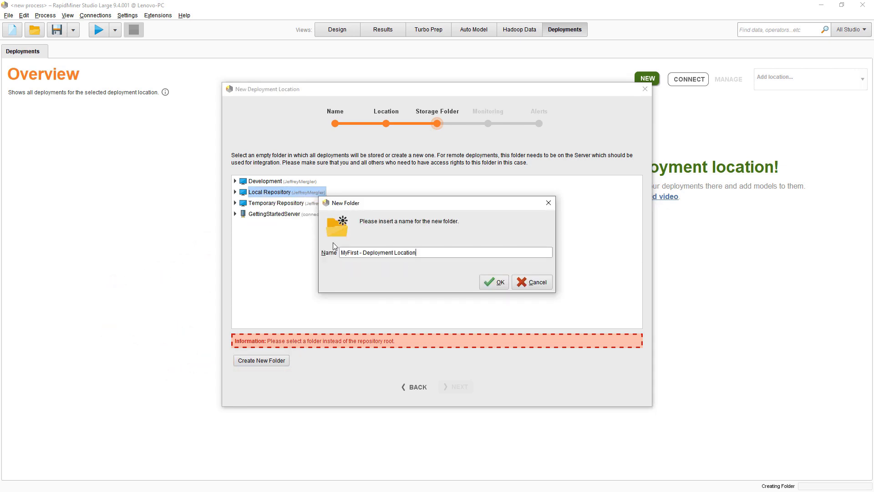
click(498, 281)
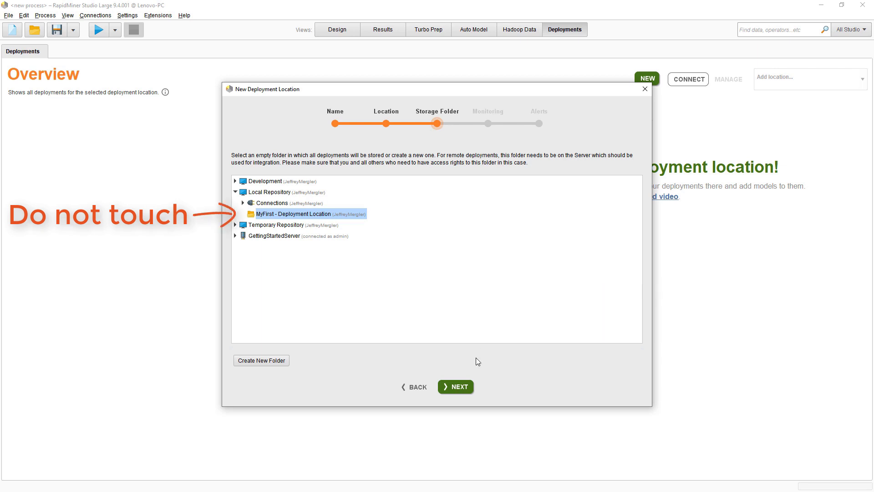
click(460, 387)
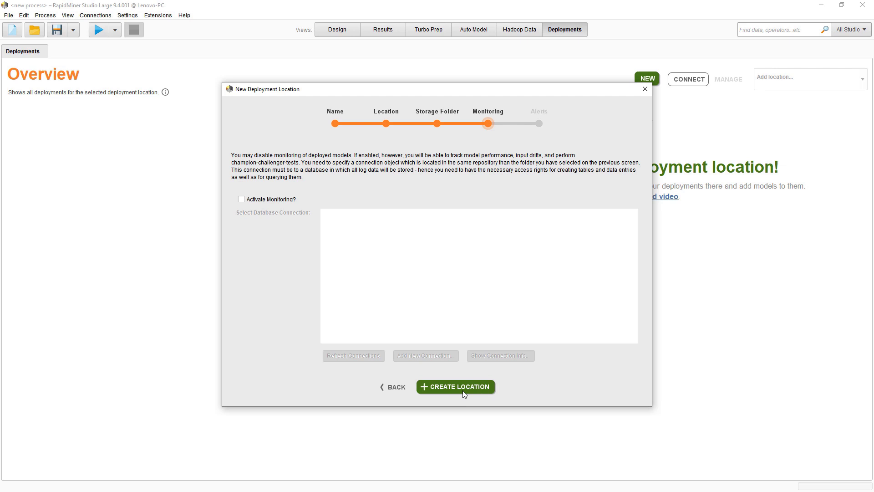
click(463, 390)
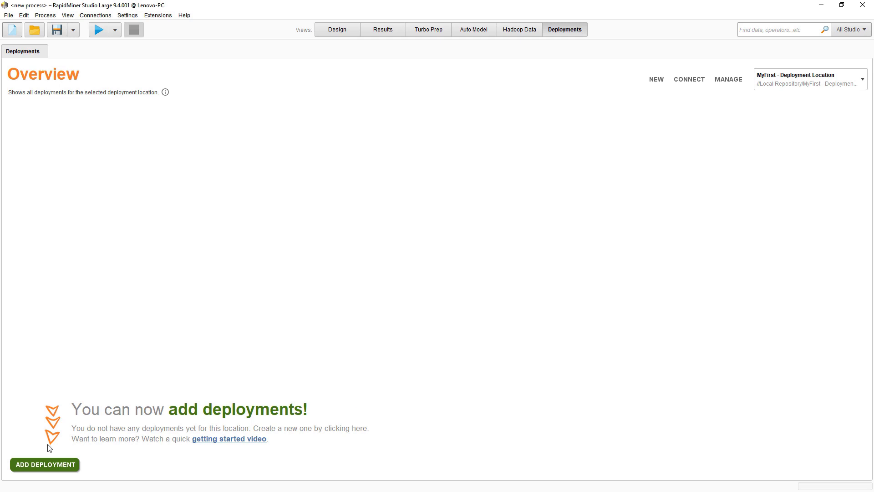
- Add the deployment 'My First Deployment' with model type Classification
click(28, 464)
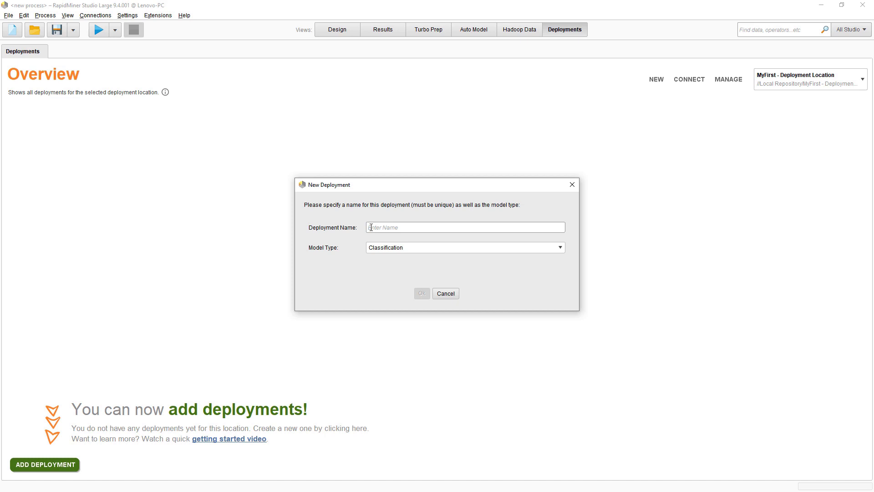
text(My First Deployment)
click(563, 249)
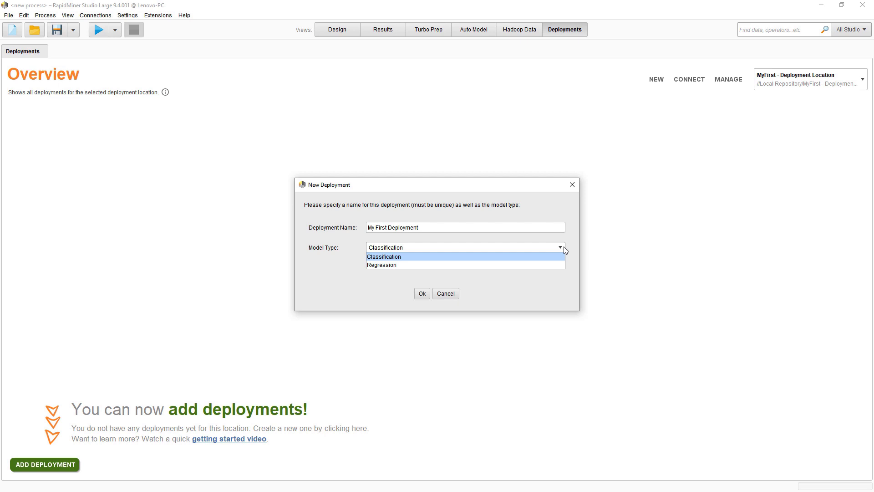
click(563, 247)
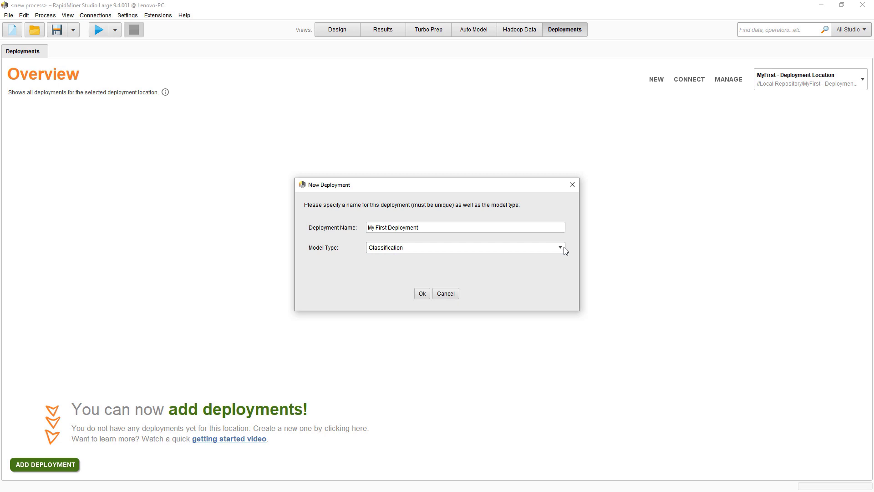
click(423, 295)
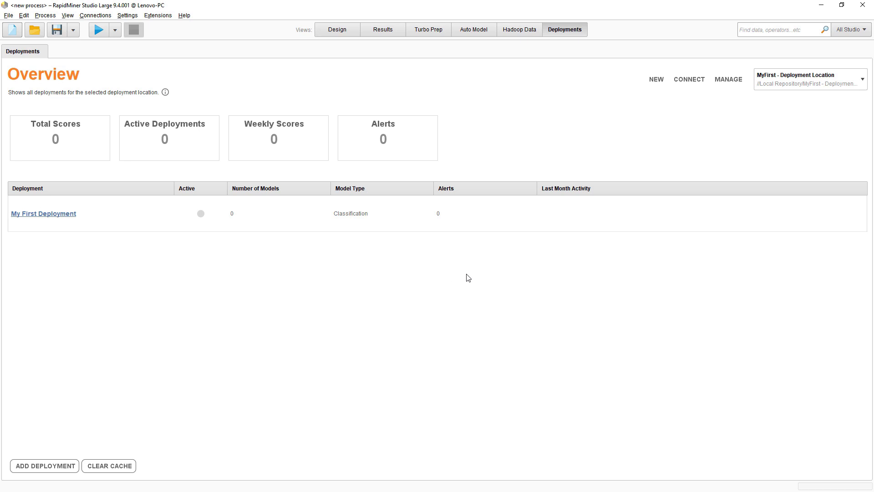
- Start a new Local deployment location named 'MONITORED - Deployment Location'
click(657, 81)
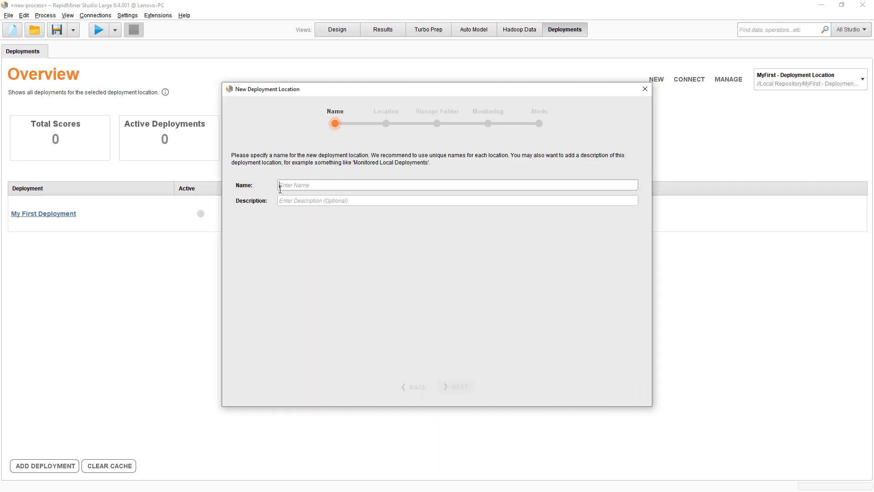
text(MONITORED - Deployment Location)
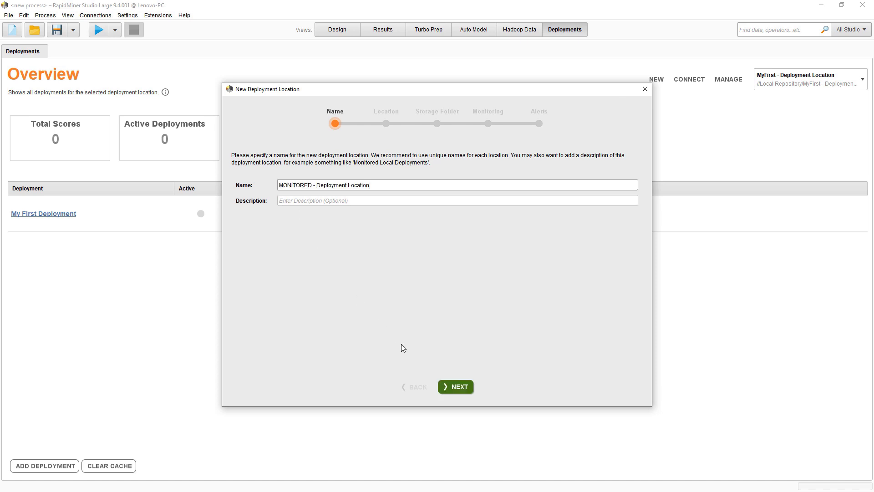
click(449, 385)
click(340, 269)
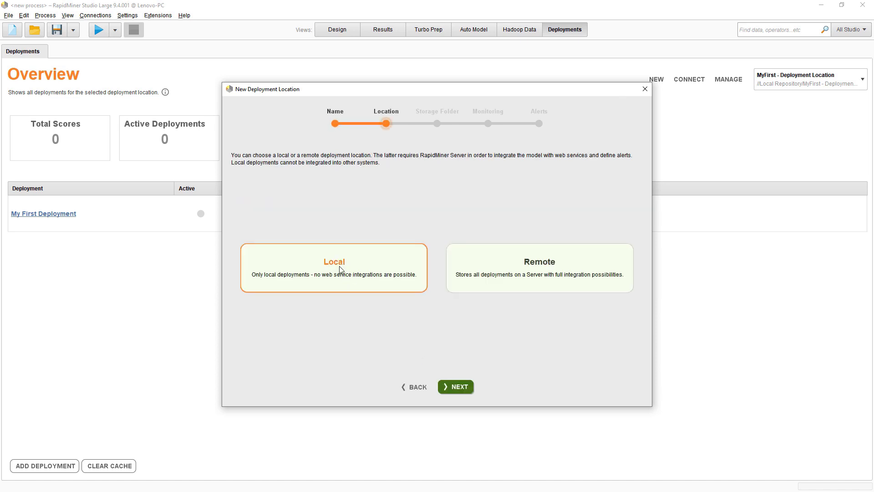
click(460, 388)
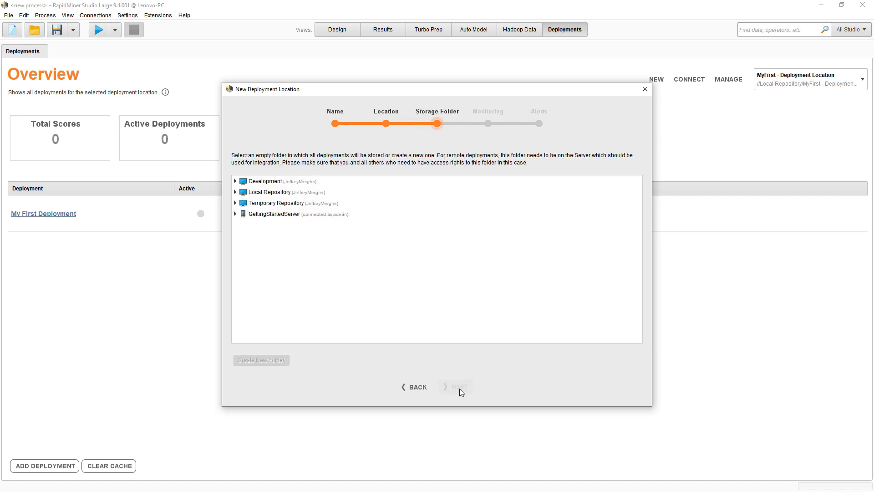
- Store it in a new matching Local Repository subfolder and log monitoring to the mysql connection
right_click(240, 191)
click(270, 237)
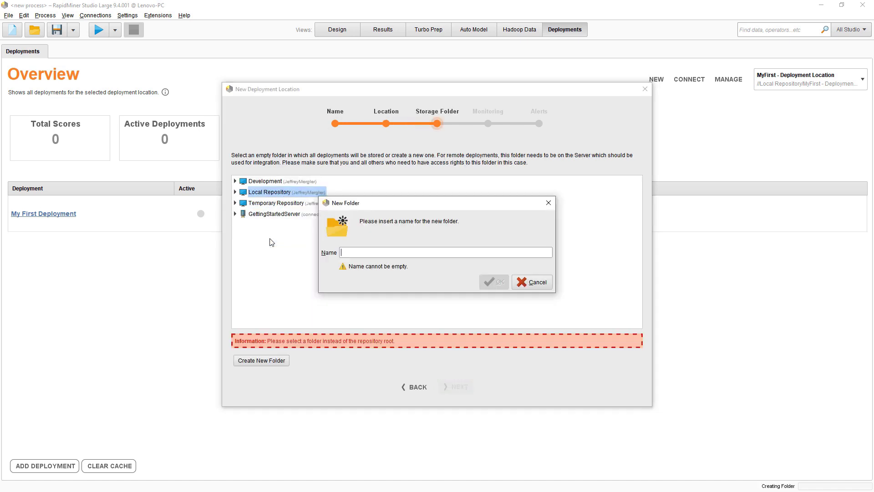
text(MONITORED - Deployment Location)
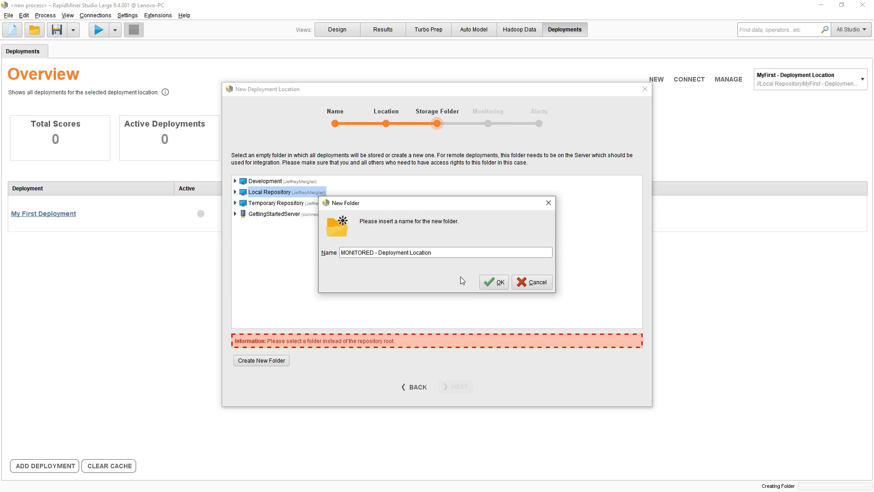
click(497, 285)
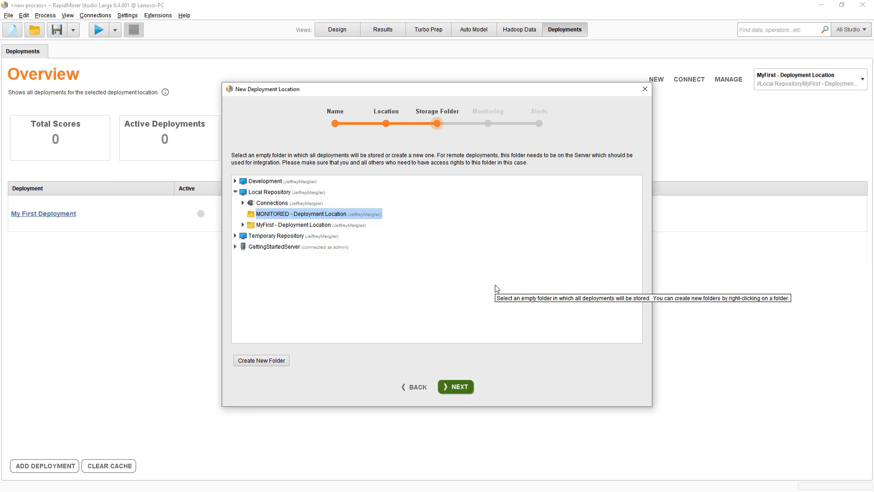
click(451, 390)
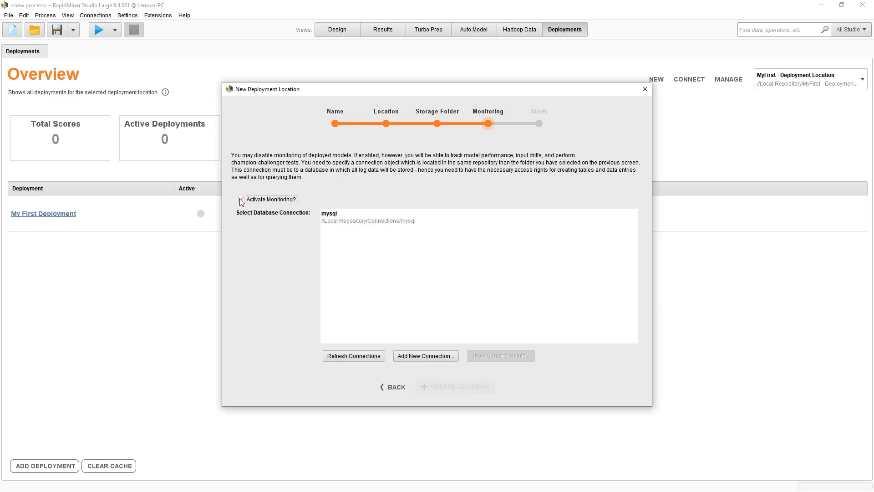
click(331, 219)
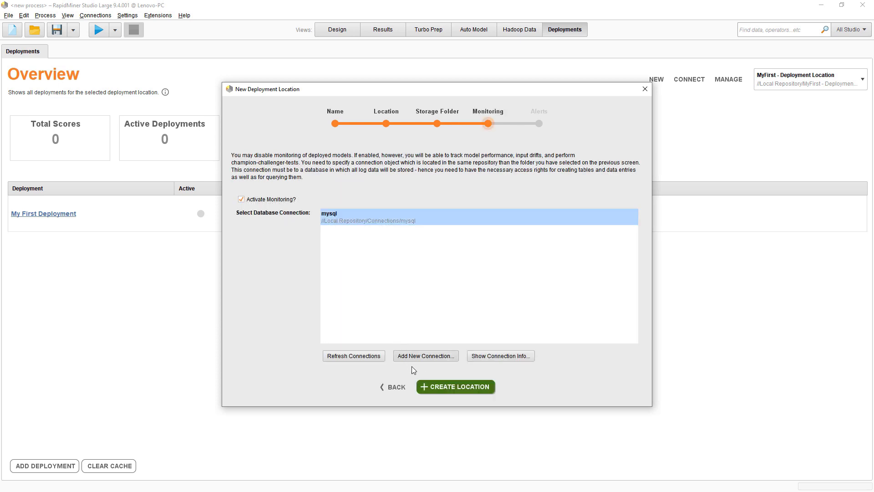
click(424, 386)
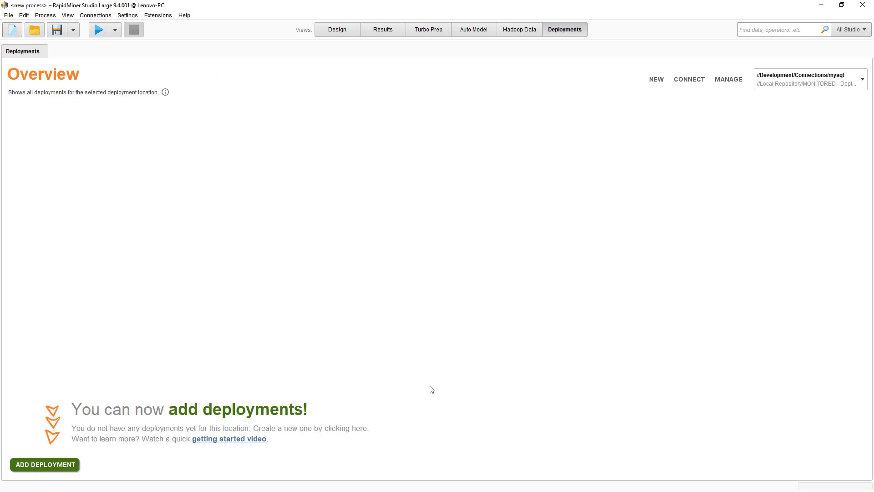
- Review the saved deployment locations, selecting the //Development/Connections/mysql entry before closing the list
click(849, 86)
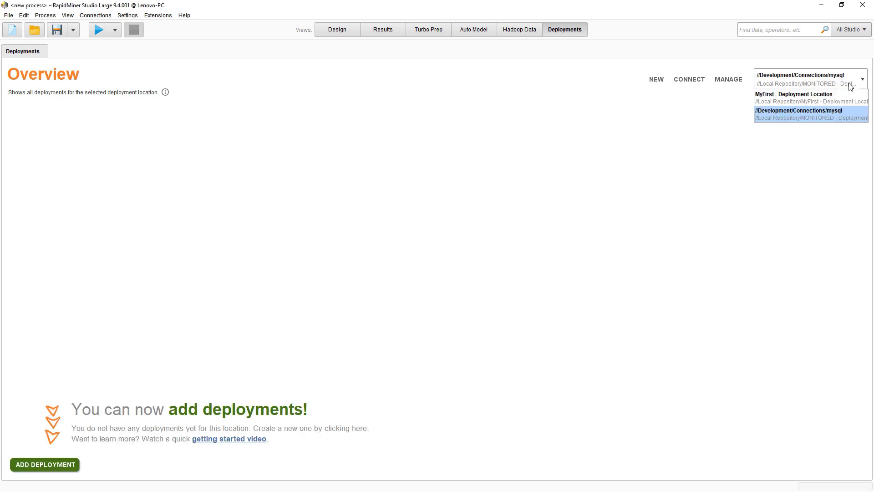
click(833, 97)
click(821, 113)
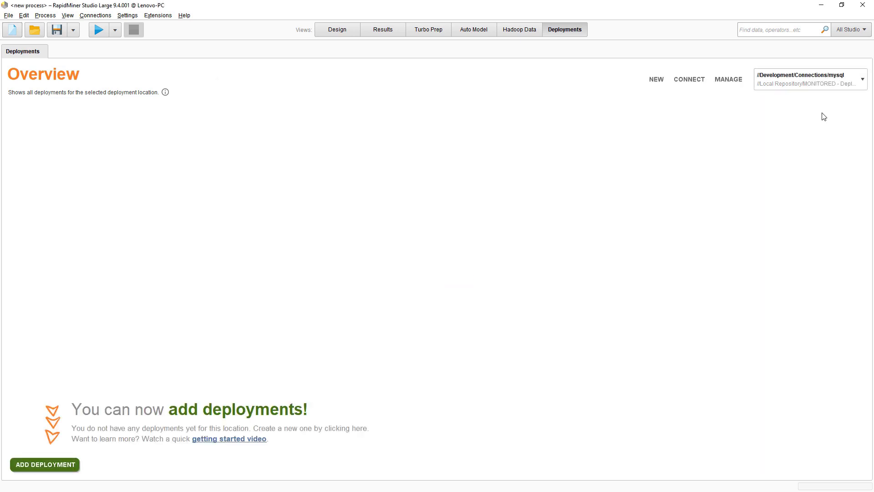
click(728, 81)
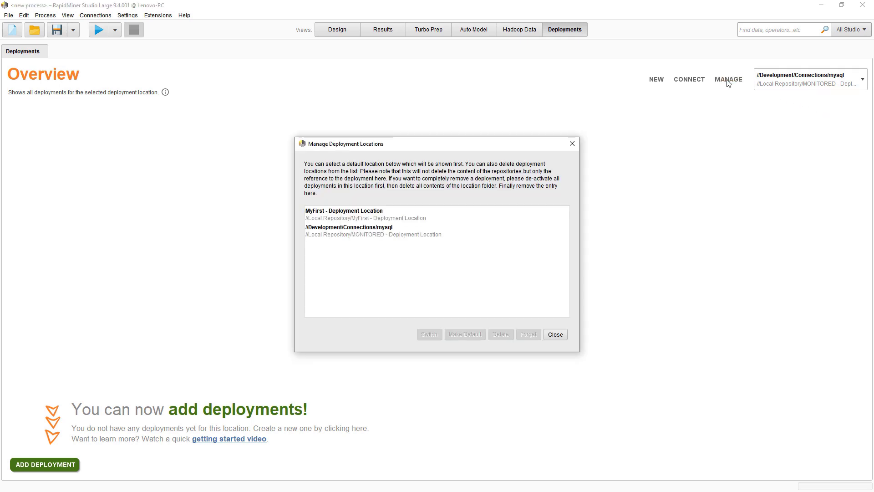
click(317, 235)
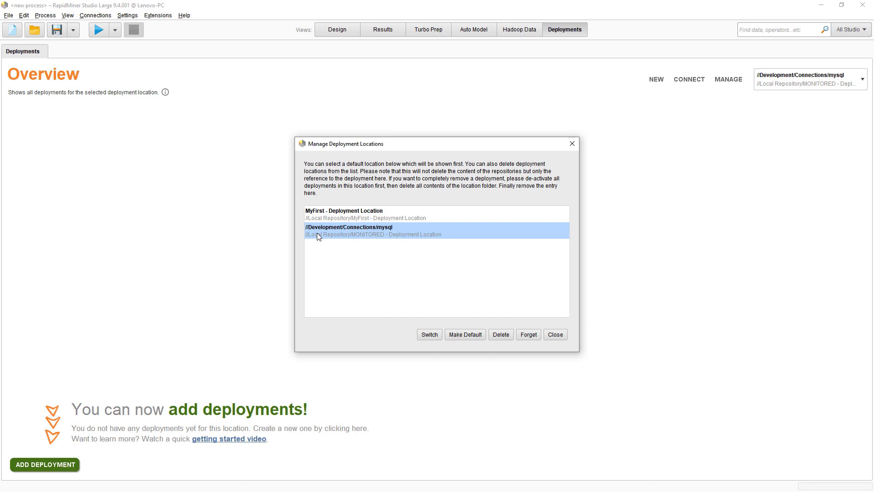
click(556, 335)
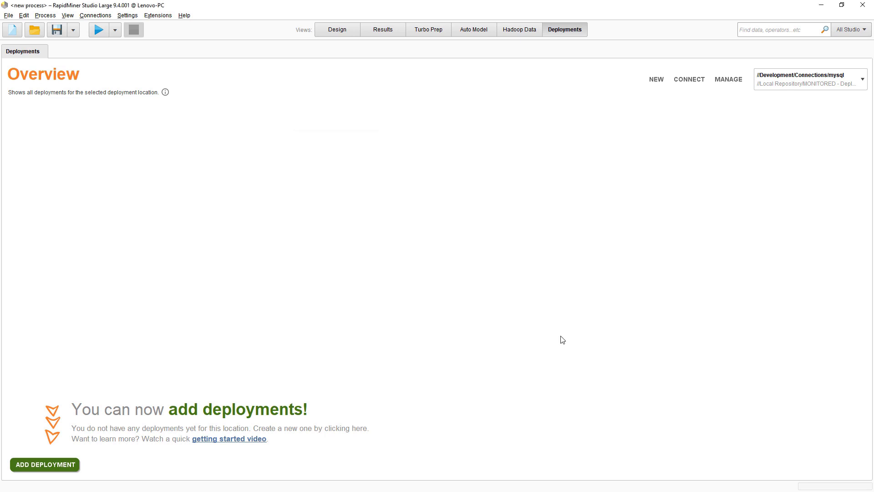
- Open REMOTE Deployment Location's Settings as a data table from GettingStartedServer > home > admin
click(689, 81)
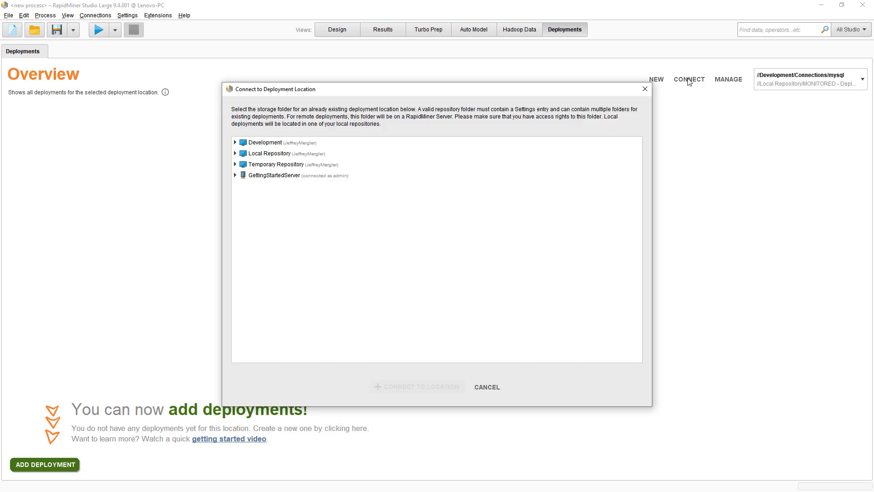
click(235, 176)
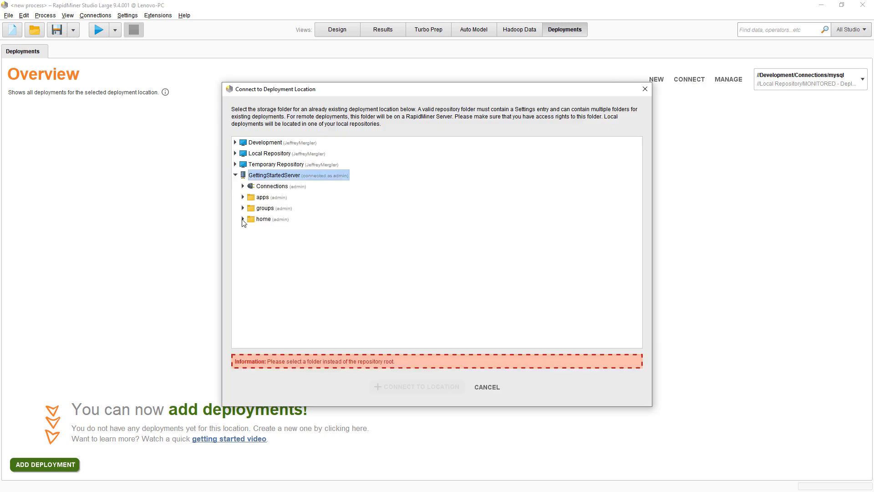
click(243, 219)
click(250, 229)
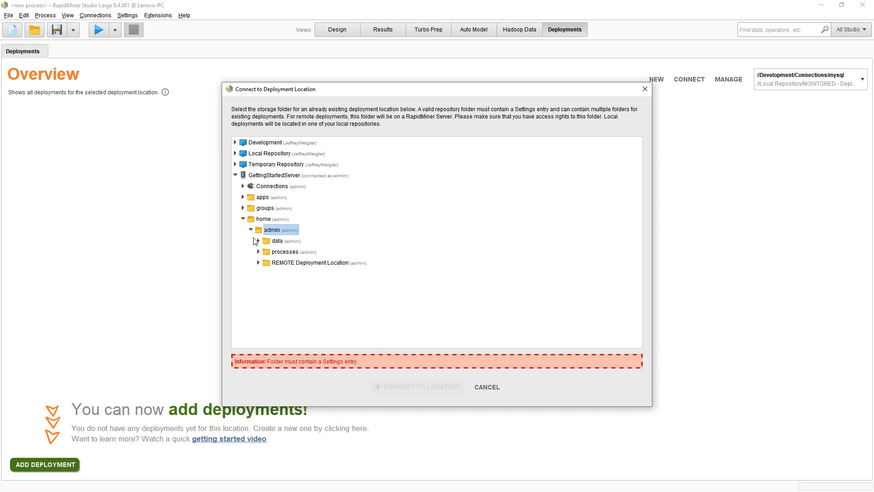
click(258, 262)
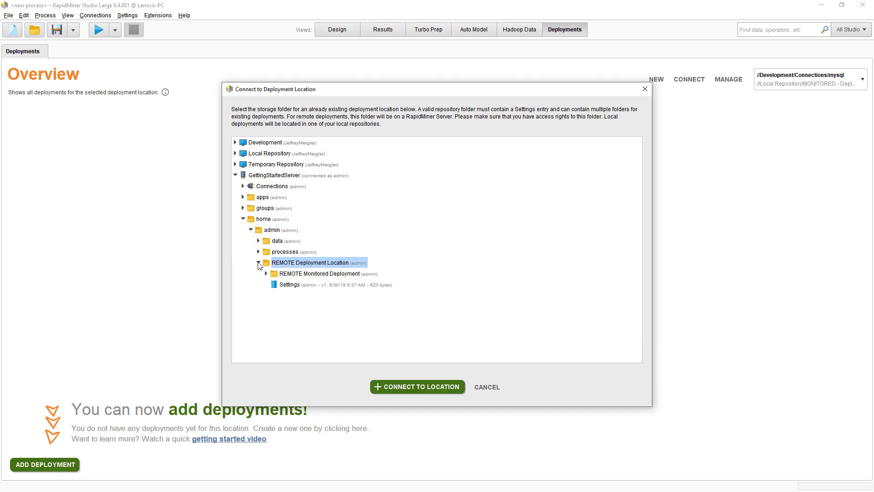
right_click(286, 285)
click(296, 290)
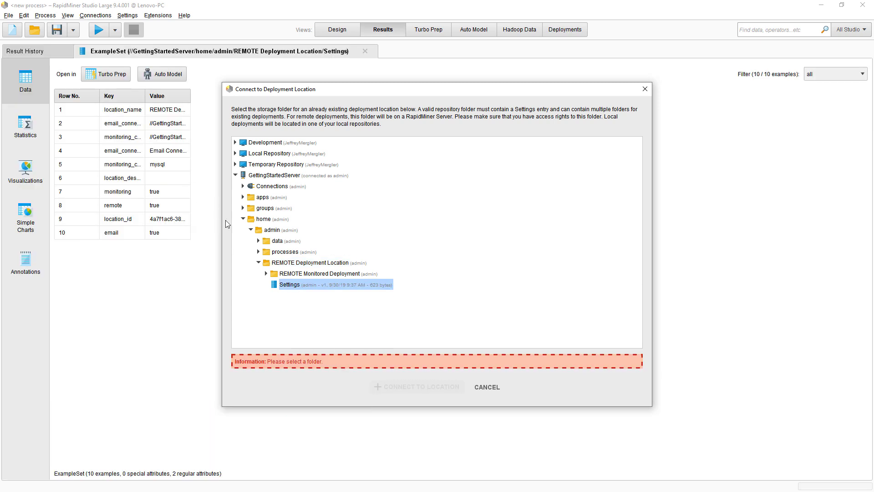
- Open the REMOTE Monitored Deployment's Settings as a data table
double_click(269, 274)
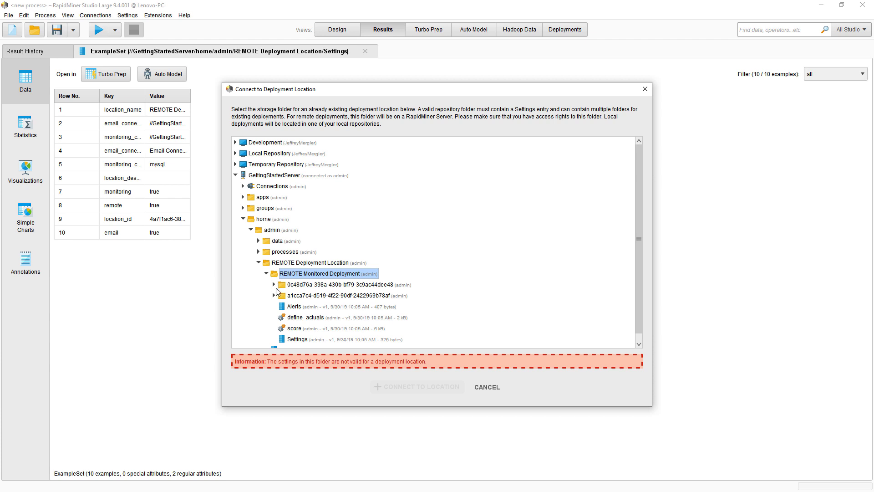
click(290, 341)
right_click(290, 342)
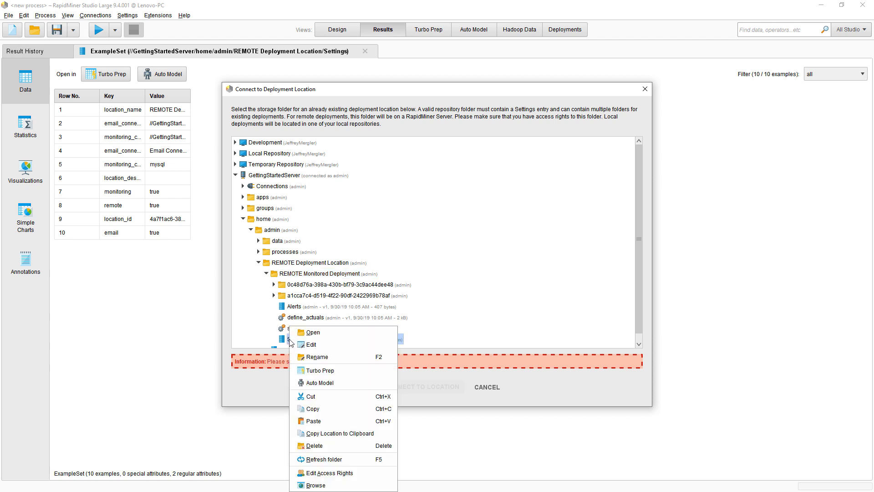
click(312, 332)
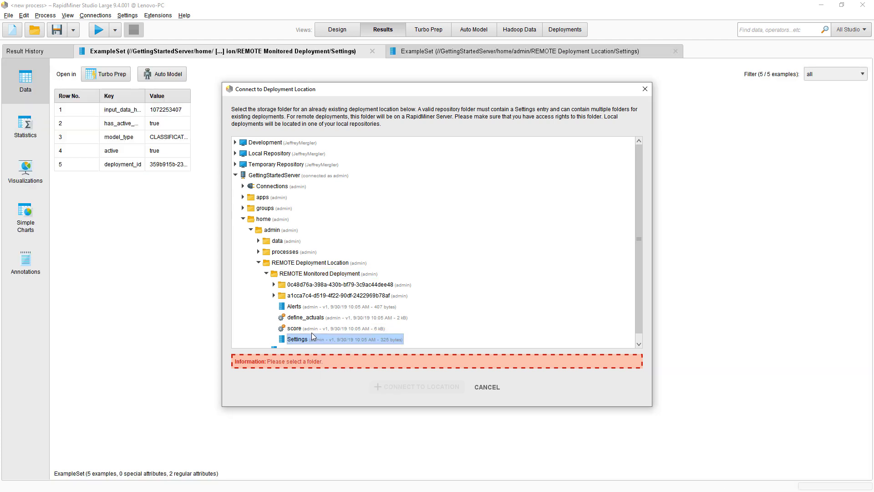
- Connect to the REMOTE Deployment Location
click(288, 274)
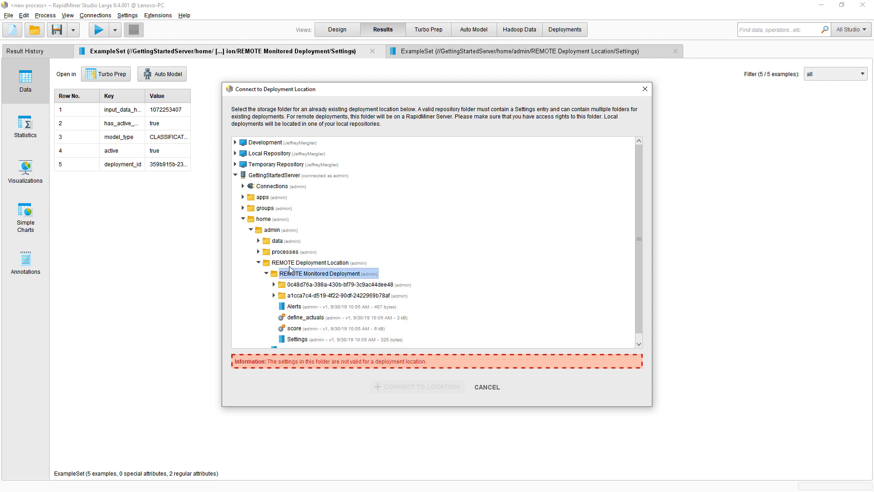
click(292, 263)
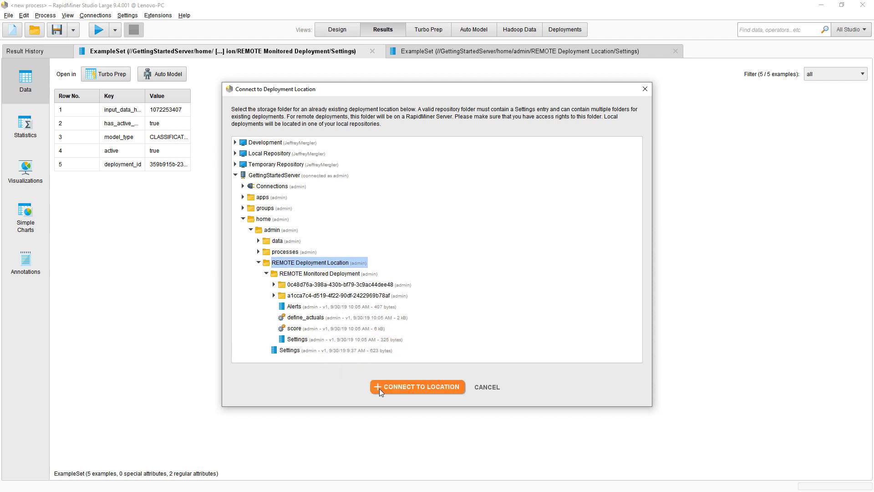
click(416, 388)
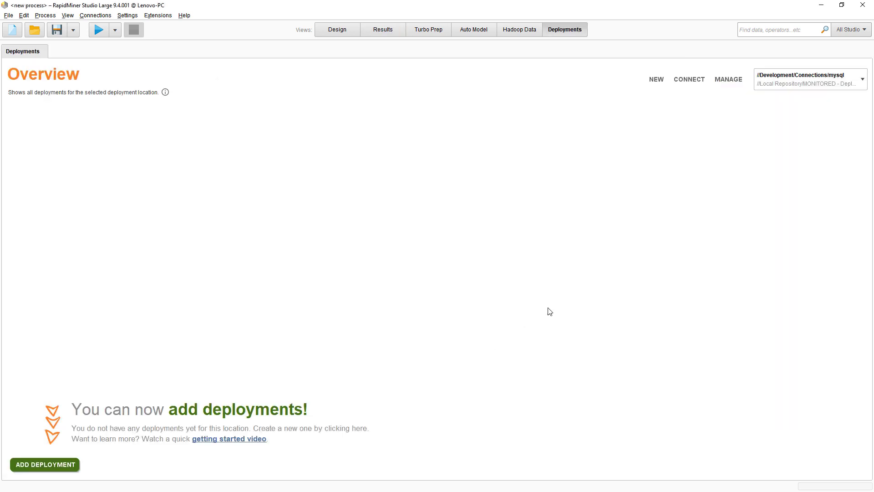
- Switch the overview to 'MyFirst - Deployment Location' via the locations manager
click(727, 81)
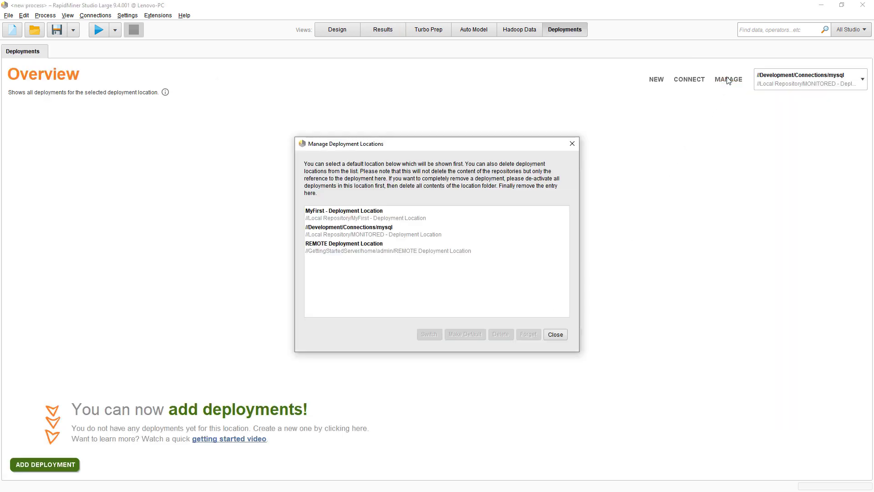
click(359, 218)
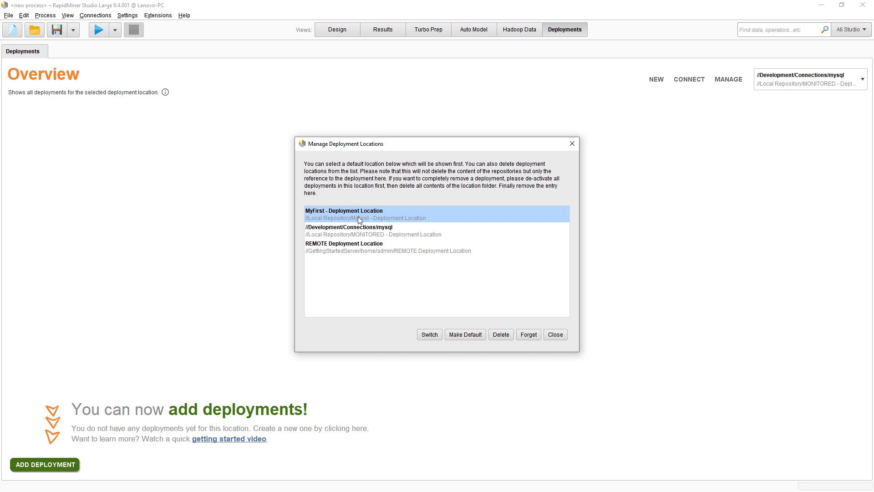
click(428, 335)
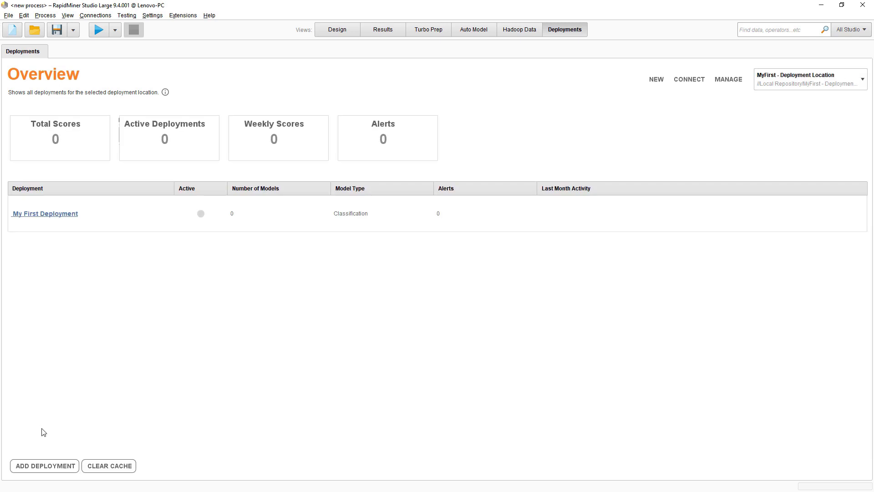
- Add the Classification deployment 'Credit Risk Pilot', open it, and go to Auto Model
click(46, 467)
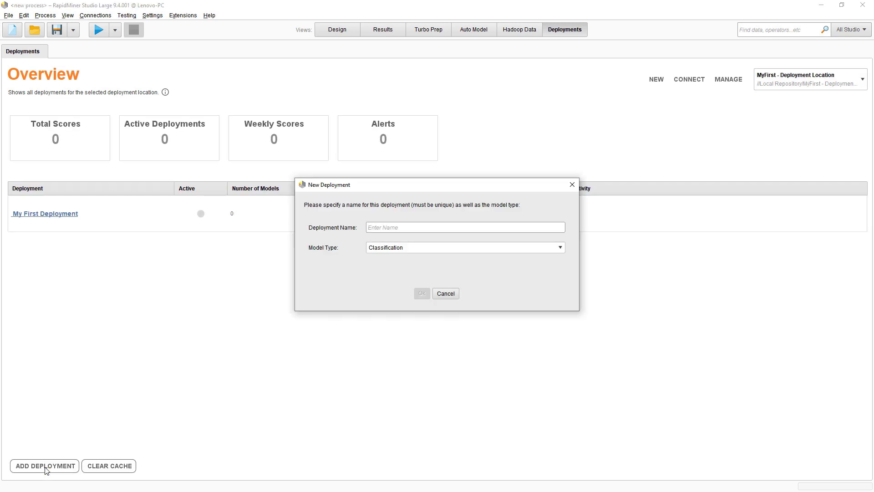
text(Credit Risk Pilot)
click(422, 293)
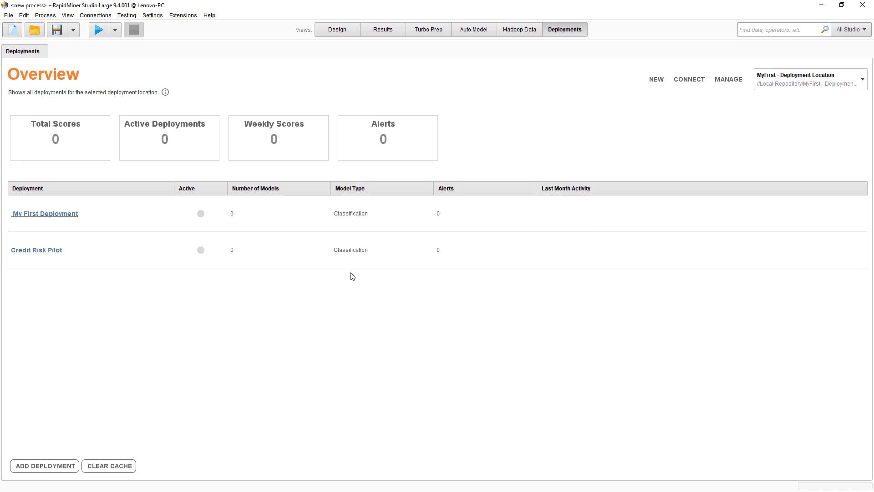
click(31, 251)
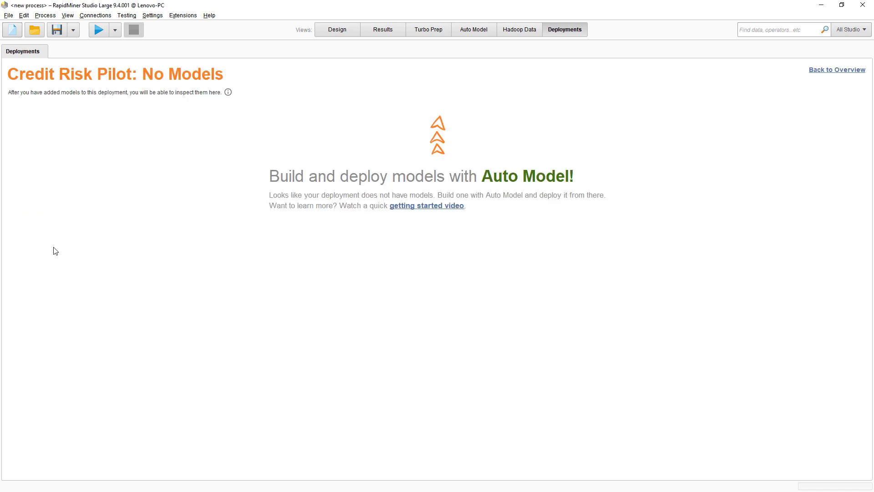
click(481, 32)
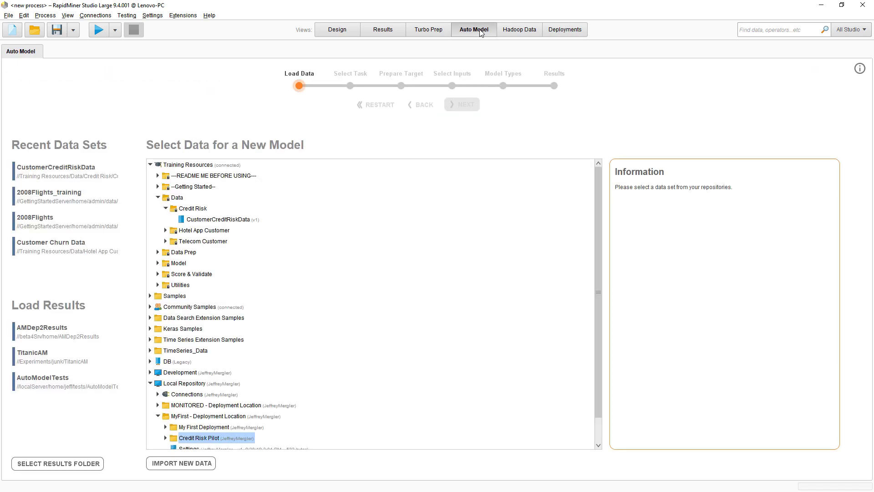
- Run Auto Model on CustomerCreditRiskData predicting creditworthy, accepting default costs, inputs and model types
click(199, 222)
mouse_move(198, 223)
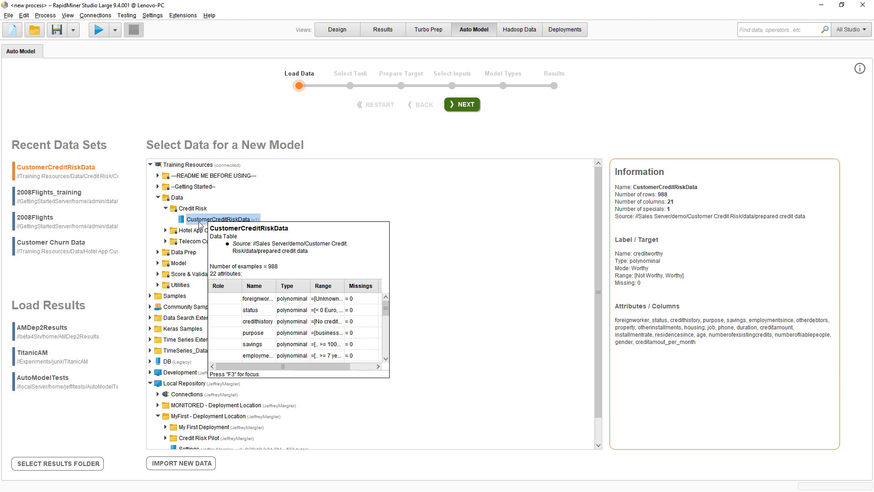
click(473, 107)
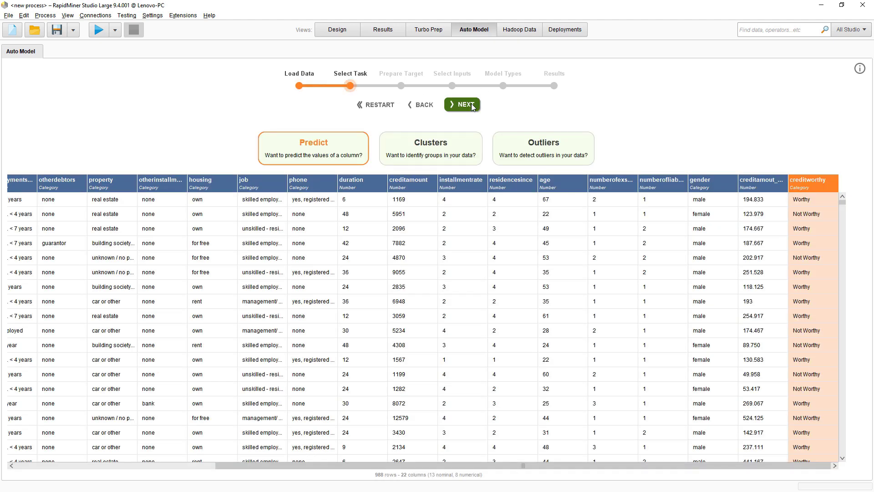
click(472, 107)
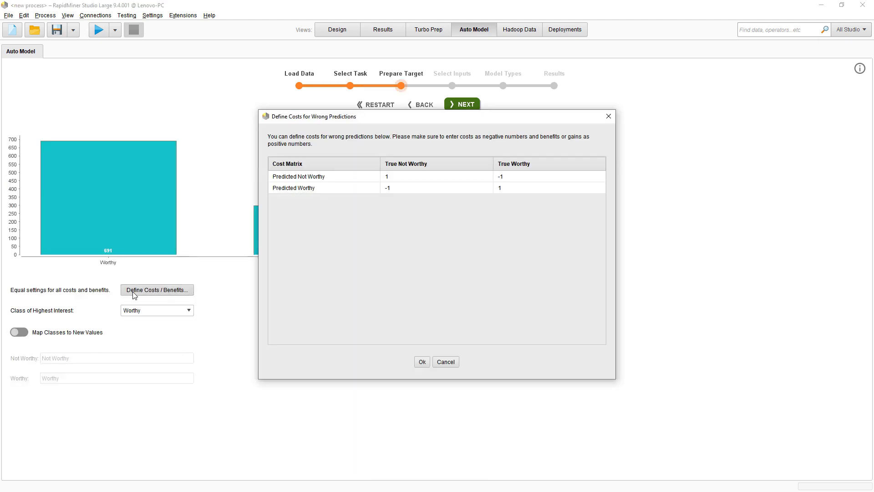
click(133, 292)
click(421, 363)
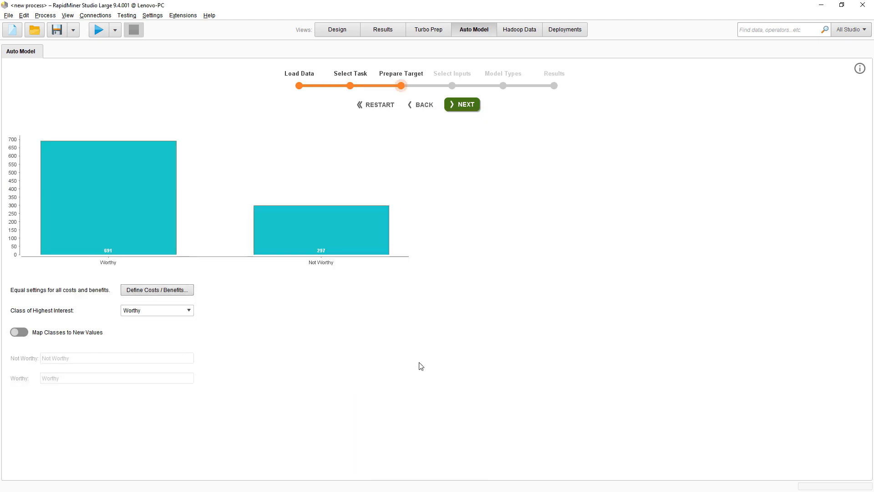
click(469, 106)
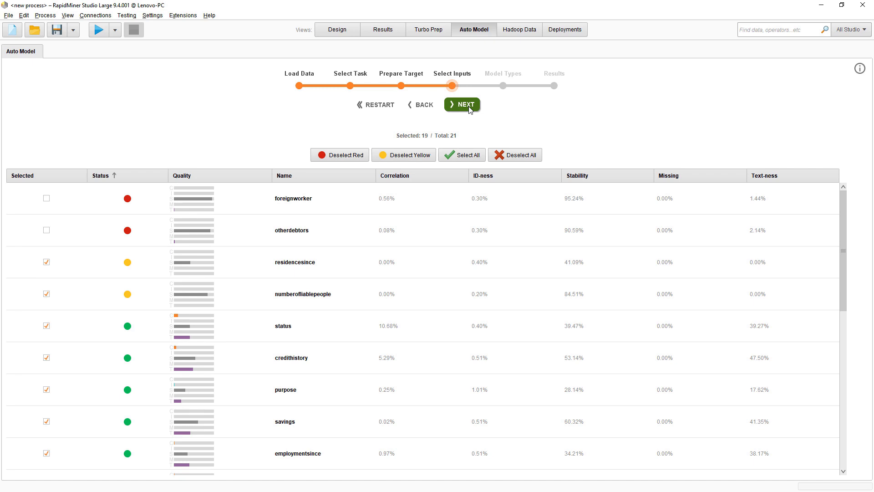
click(469, 107)
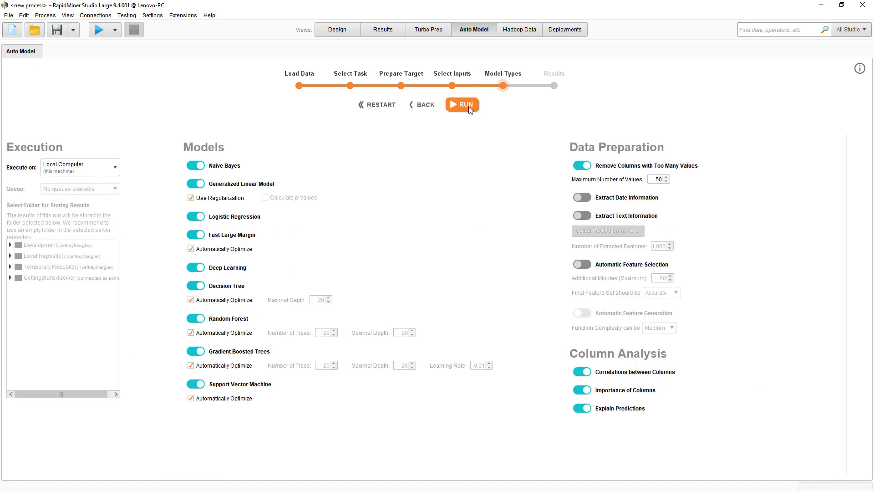
click(469, 106)
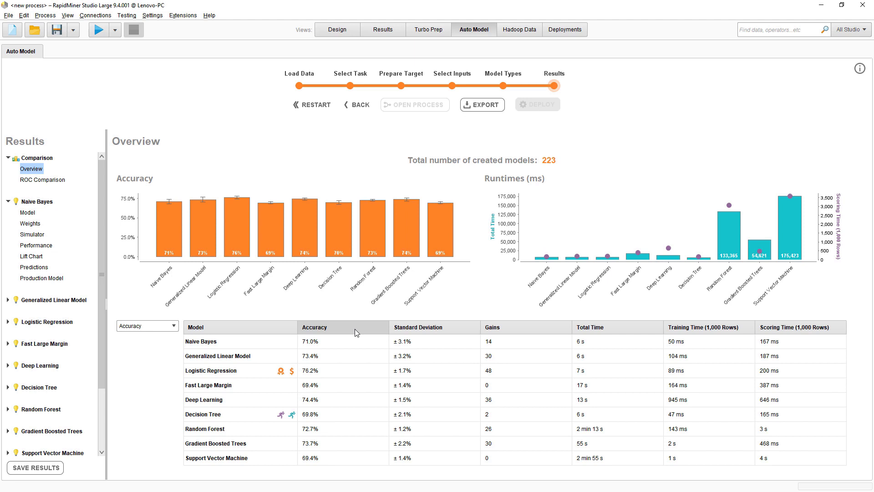
- Sort models by accuracy, best first, and review Logistic Regression's performance and predictions
click(354, 329)
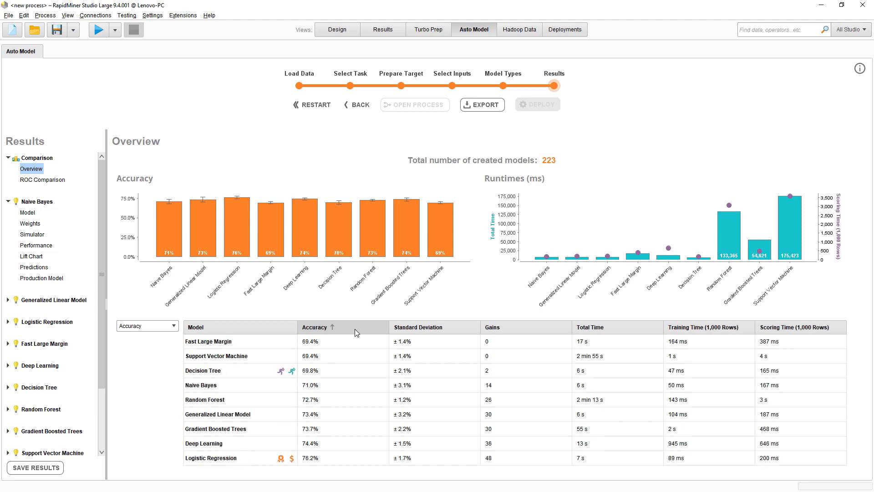
click(354, 328)
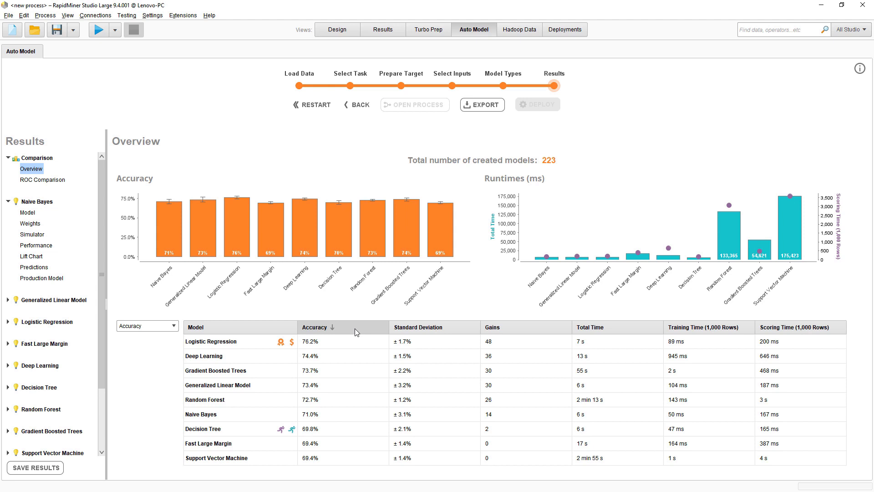
click(7, 322)
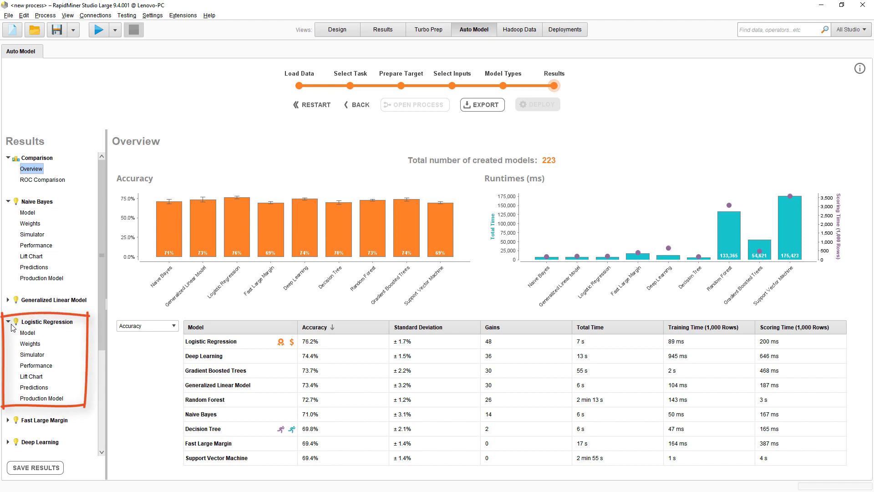
click(28, 366)
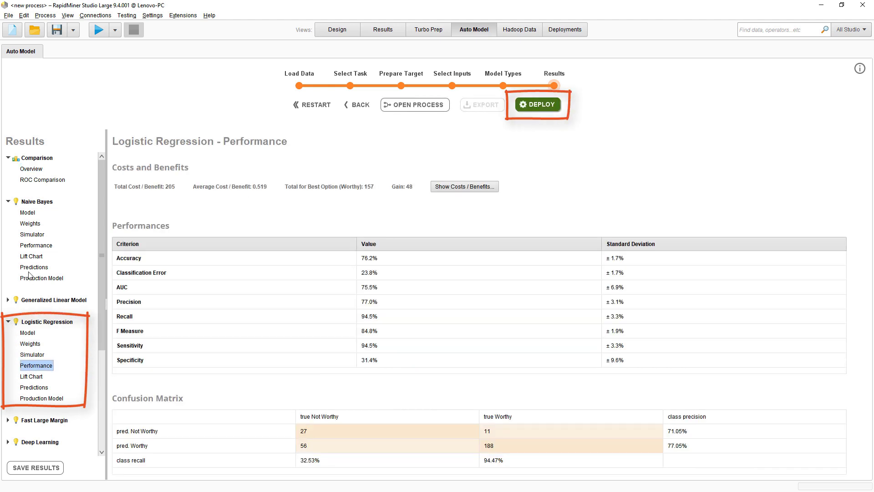
click(31, 169)
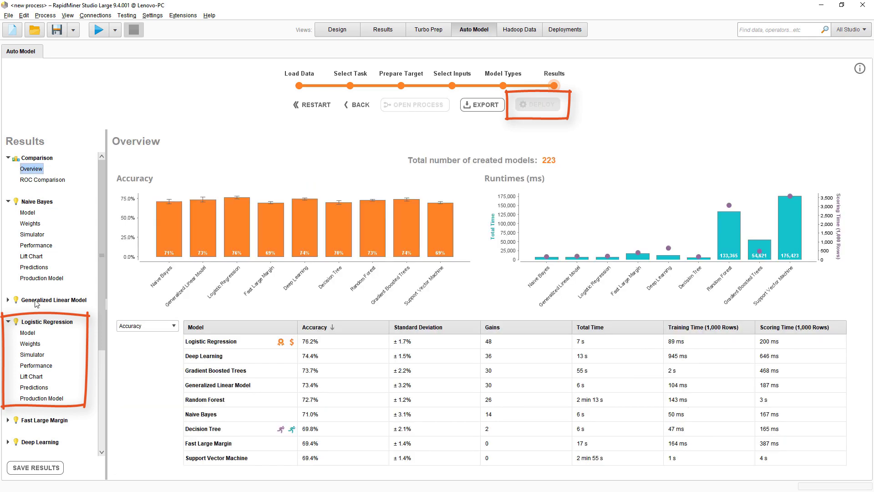
click(34, 387)
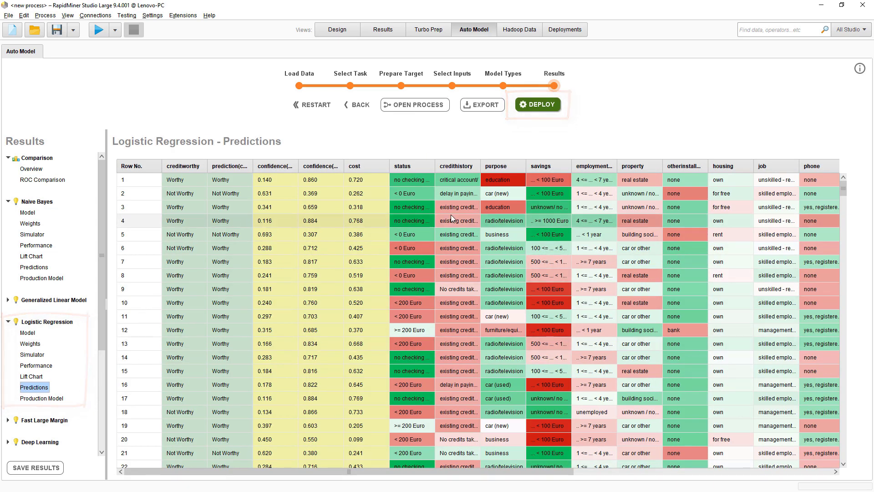
- Deploy Logistic Regression through the MyFirst location to Credit Risk Pilot, where it becomes the active model
click(543, 104)
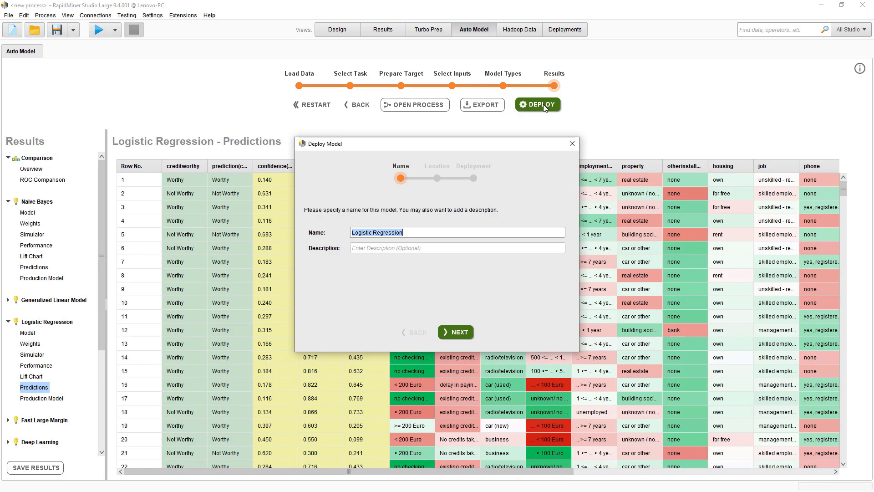
click(456, 333)
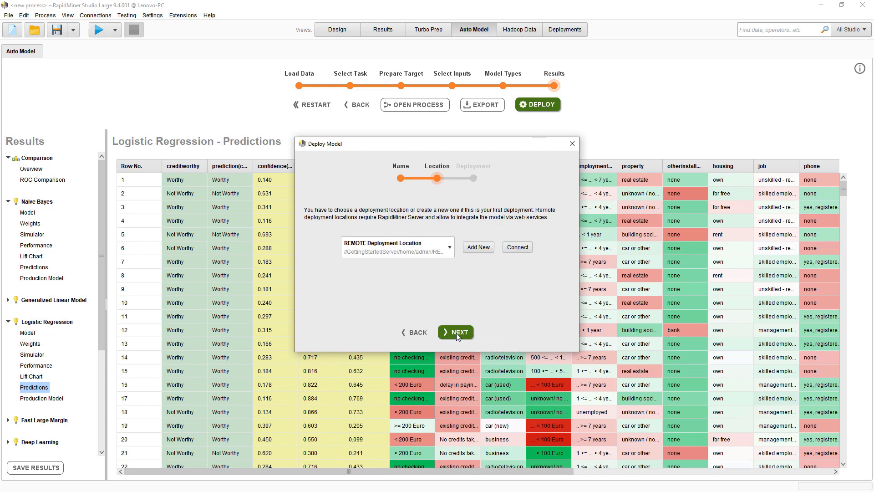
click(450, 247)
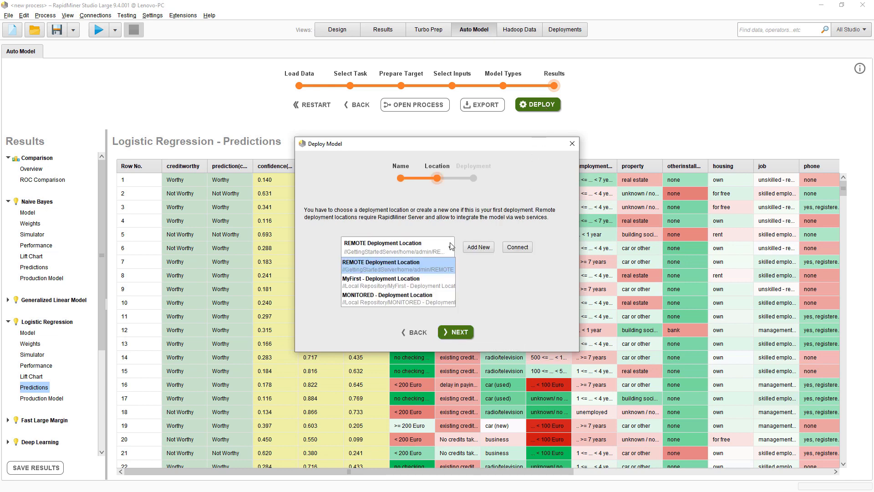
click(440, 282)
click(456, 336)
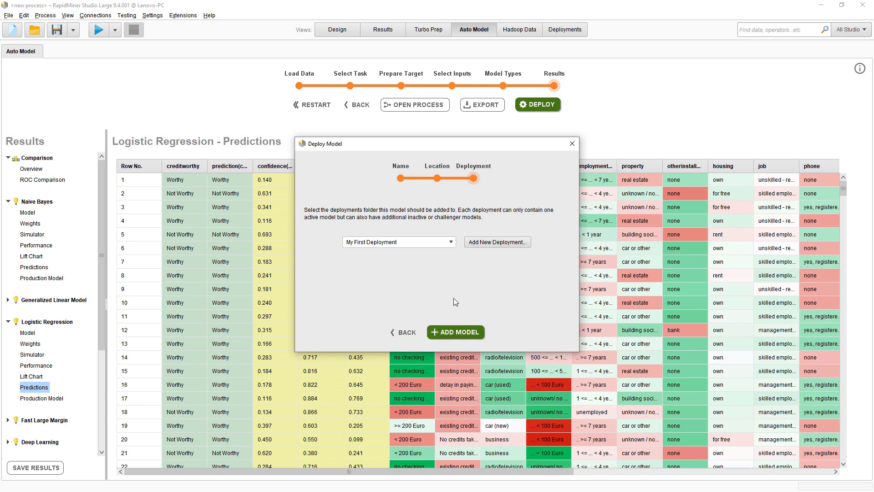
click(451, 241)
click(429, 255)
click(448, 332)
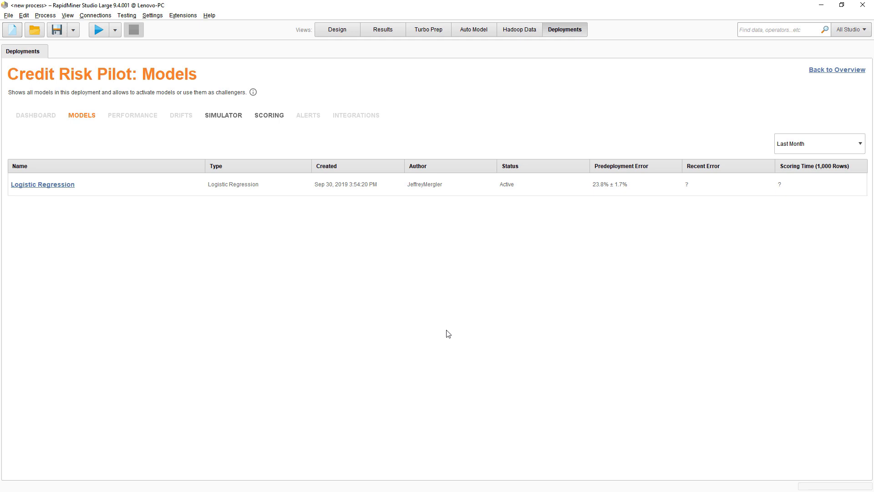
- Back in Auto Model, bring up the Deep Learning model's performance results
click(473, 31)
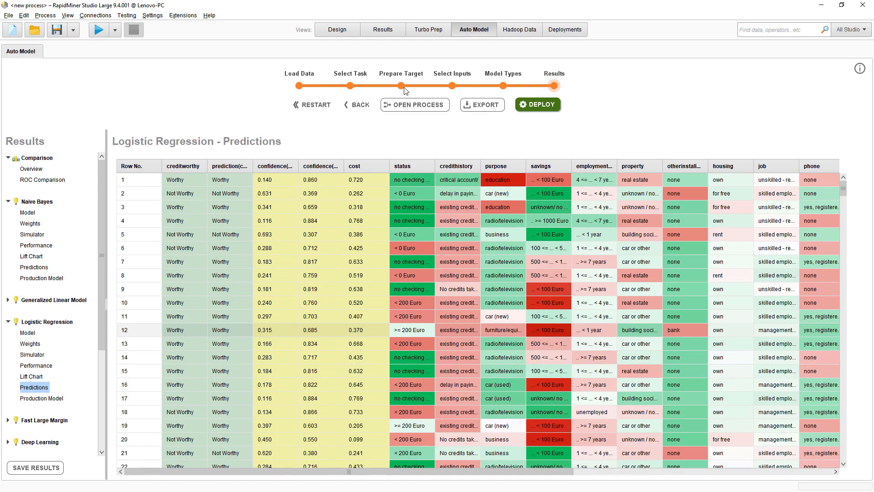
click(7, 442)
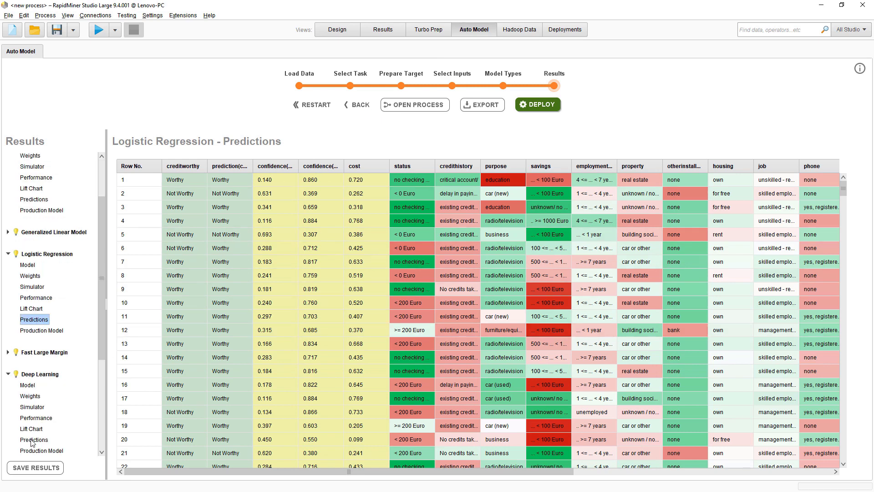
click(33, 441)
click(32, 420)
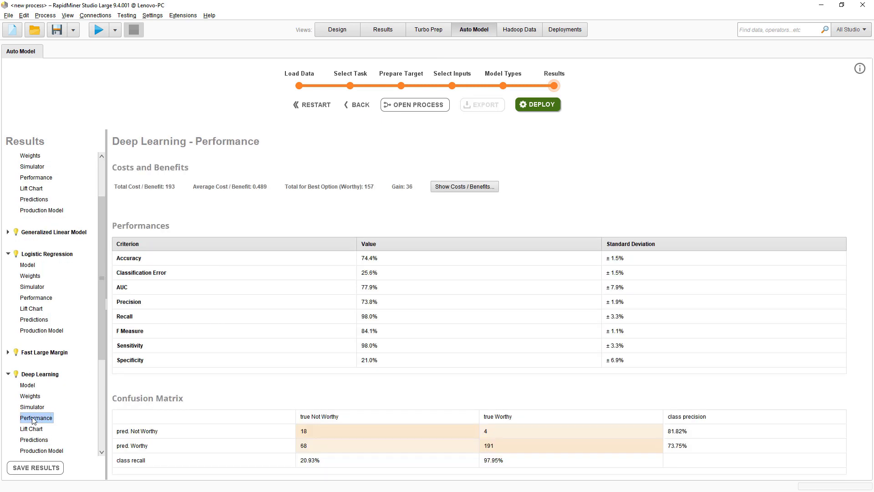
- Deploy Deep Learning through the MyFirst location to Credit Risk Pilot as a challenger model
click(525, 103)
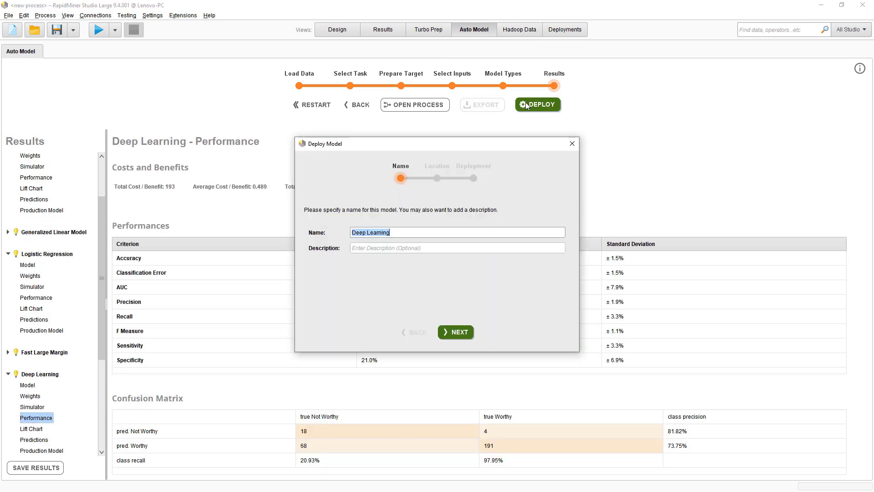
click(452, 334)
click(451, 246)
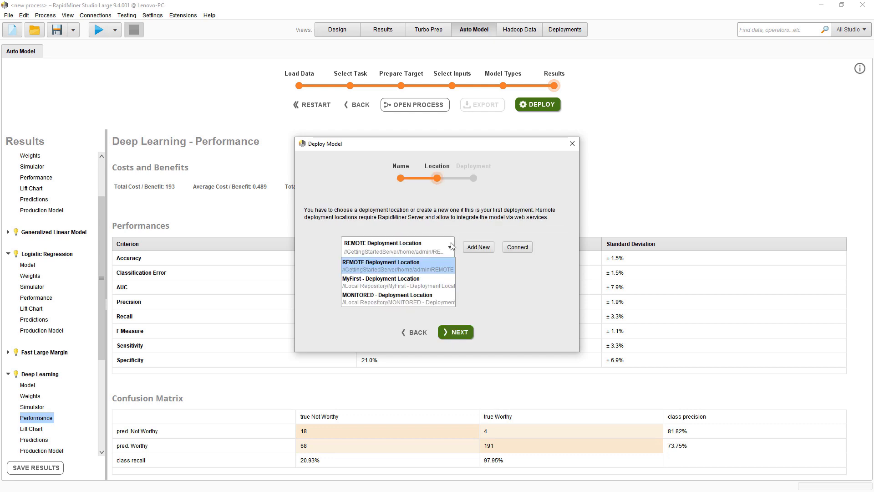
click(434, 282)
click(452, 332)
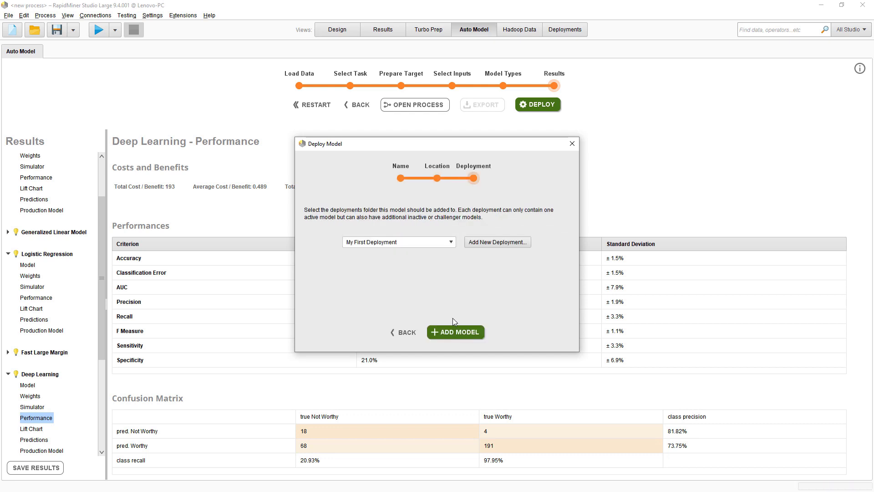
click(448, 245)
click(434, 260)
click(446, 334)
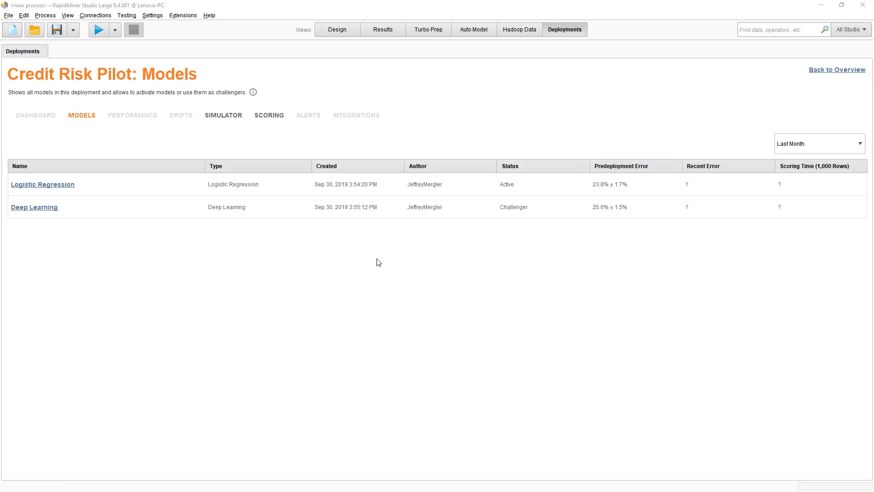
- Set up scoring of Training Resources > Data > Credit Risk > CustomerCreditRiskData, reaching the Apply Model summary
click(269, 115)
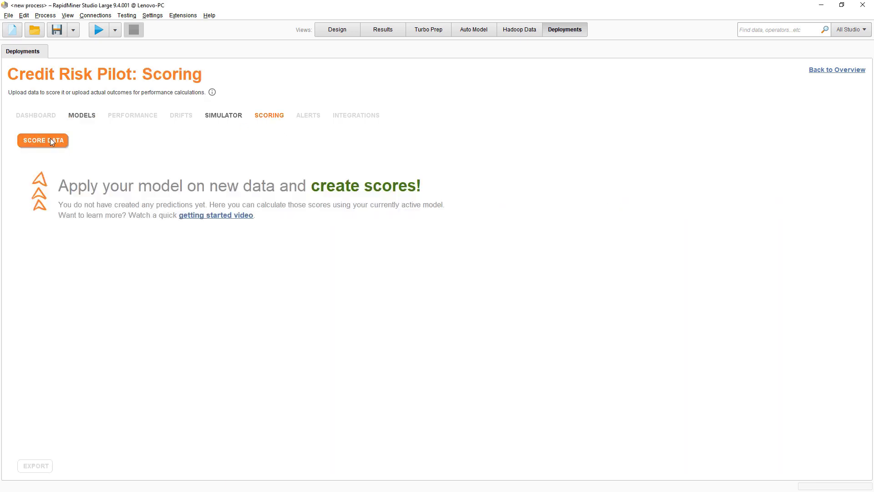
click(50, 141)
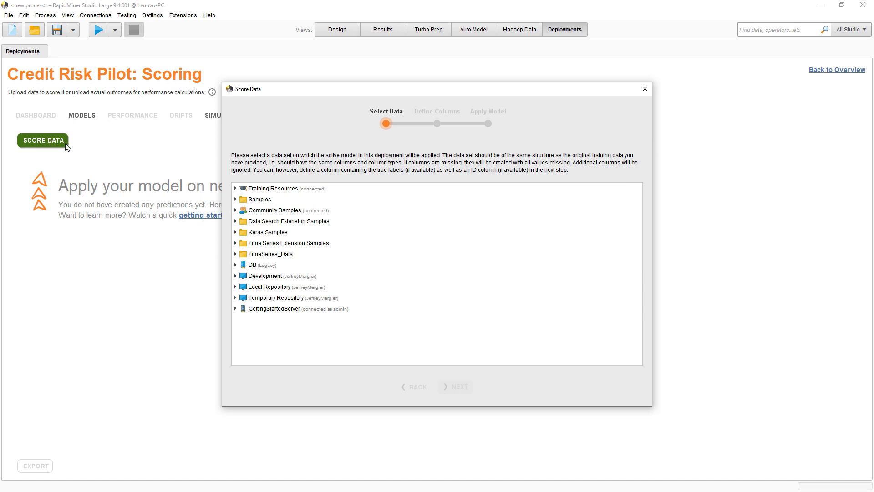
click(234, 189)
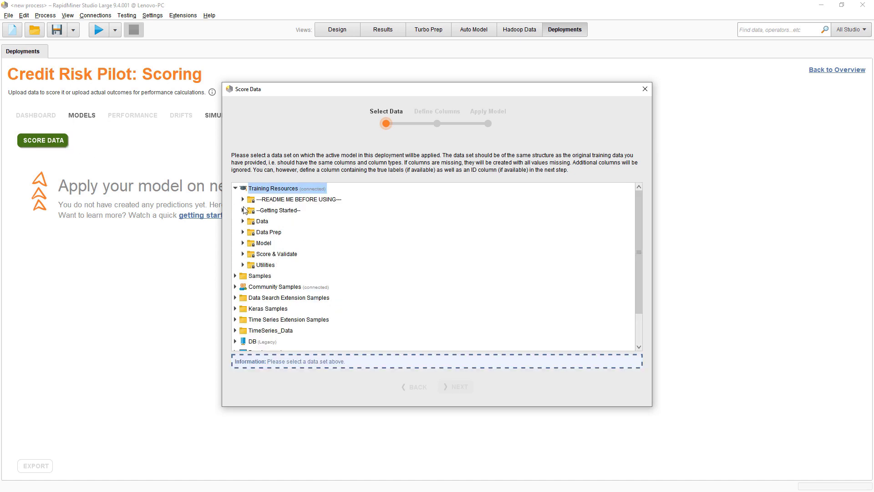
click(242, 221)
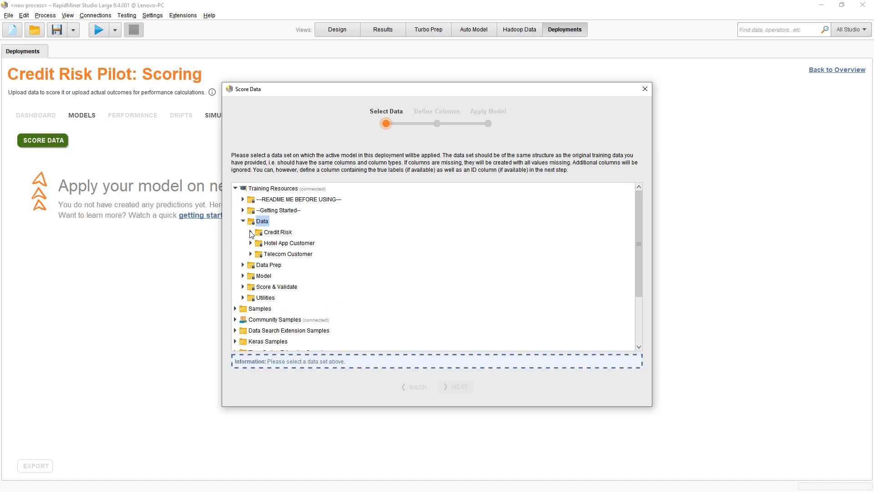
click(251, 232)
click(273, 243)
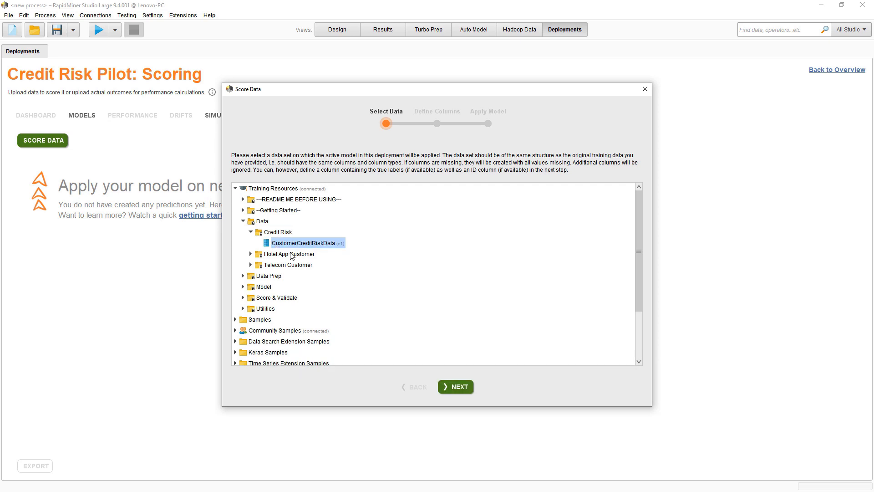
click(455, 388)
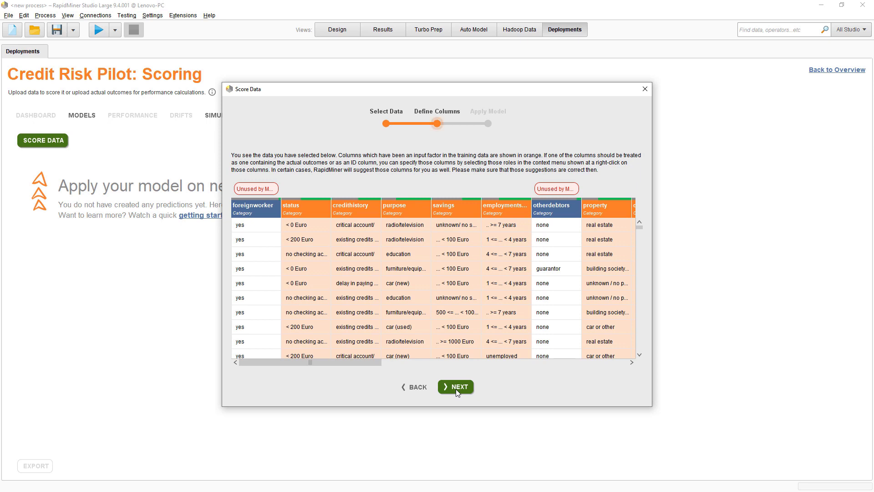
click(456, 389)
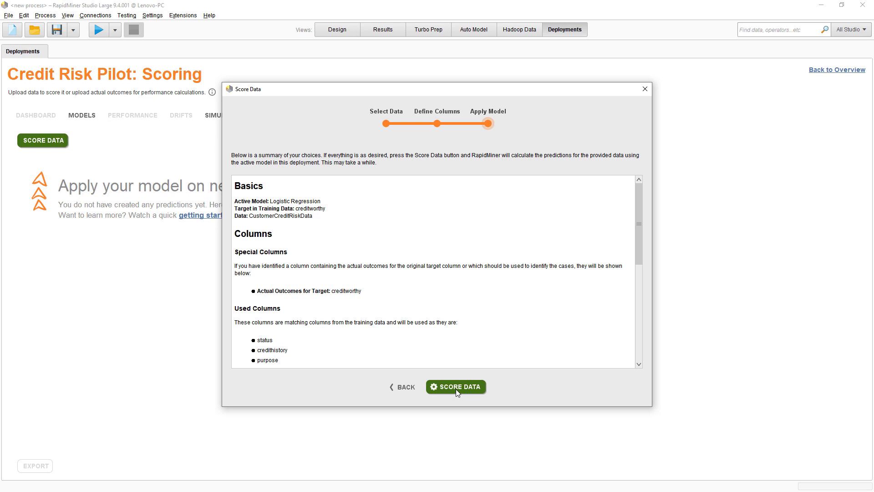
- Score CustomerCreditRiskData for a 29.15% error rate, then discard the scores and return to Models
click(456, 387)
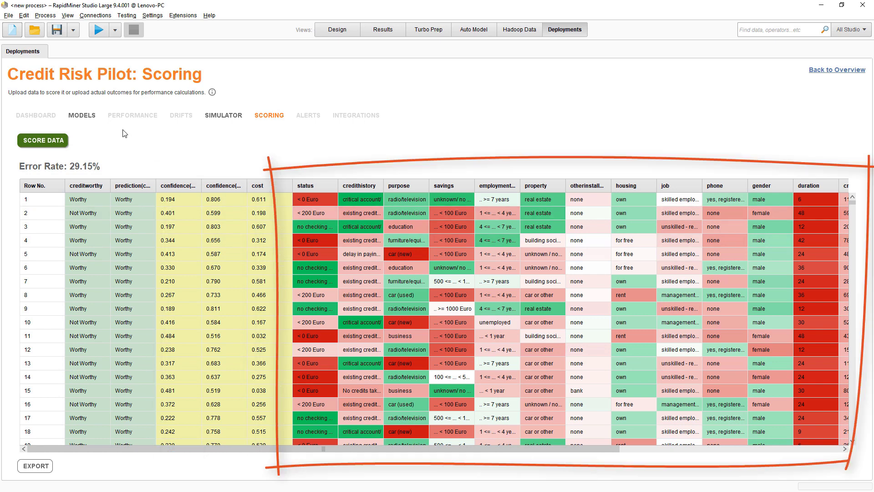
click(89, 119)
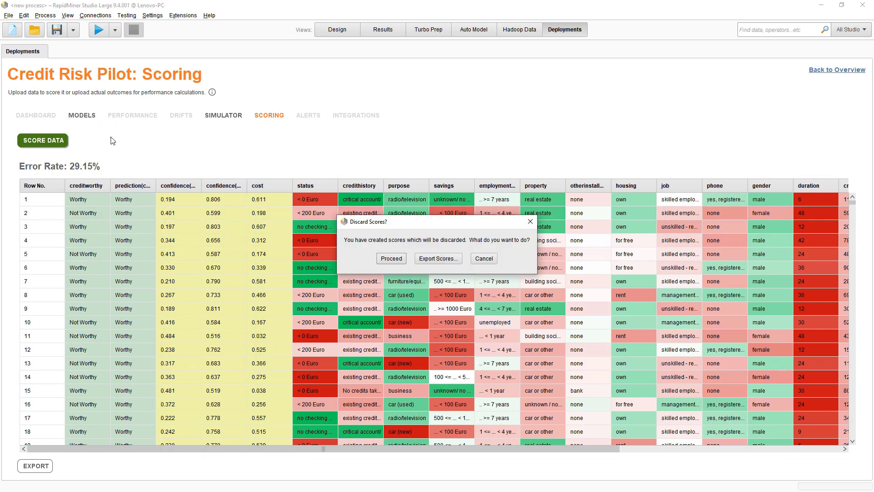
click(392, 259)
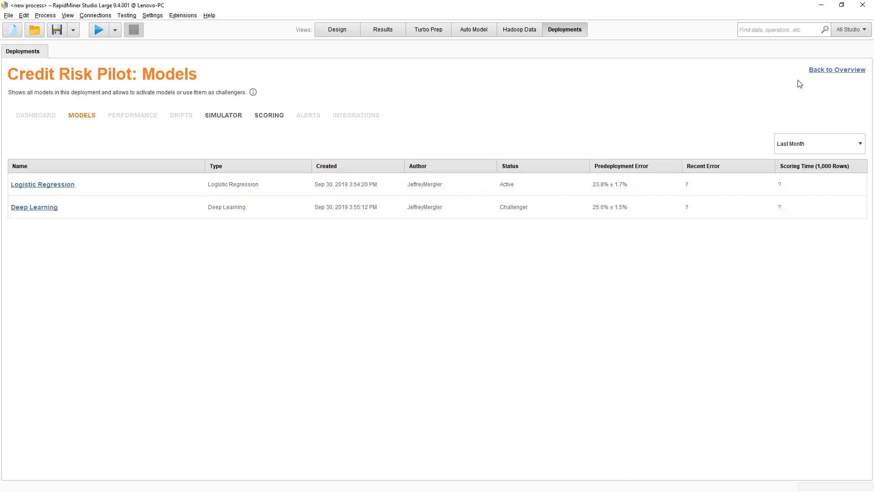
- Create a new Classification deployment named 'Credit Risk Trial' in the MONITORED location
click(836, 70)
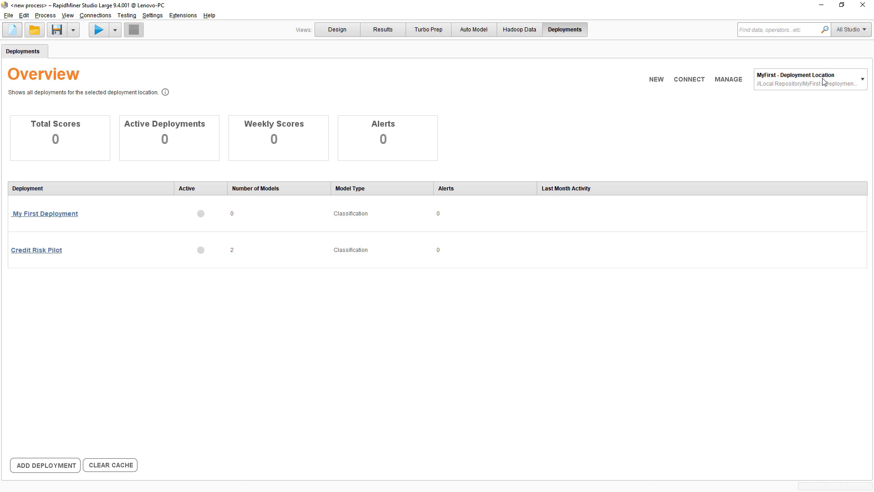
click(823, 82)
click(814, 115)
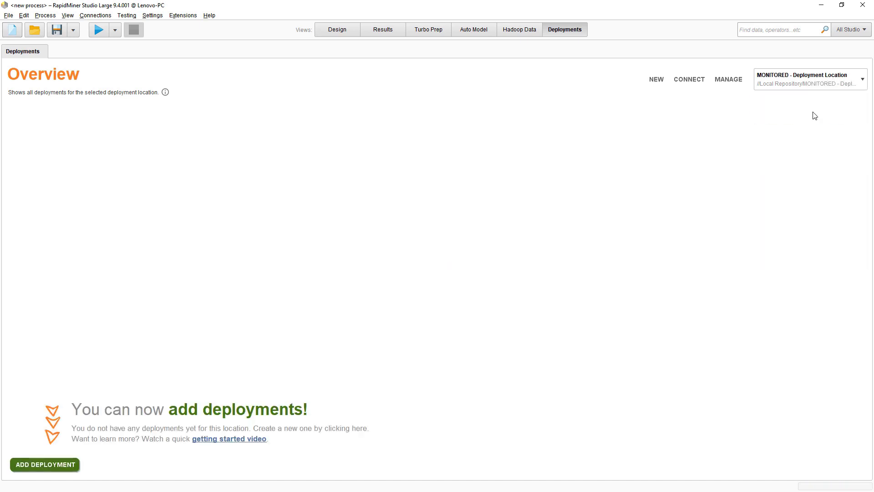
click(63, 466)
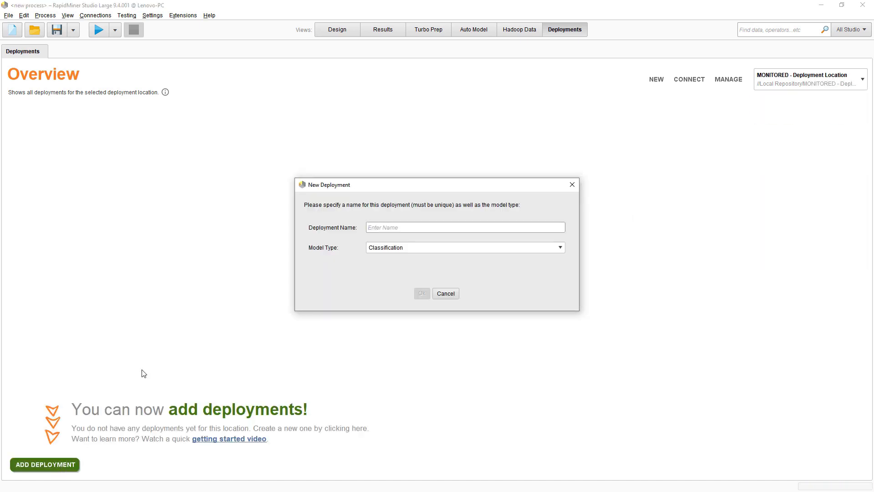
text(Credit Risk Trial)
click(419, 294)
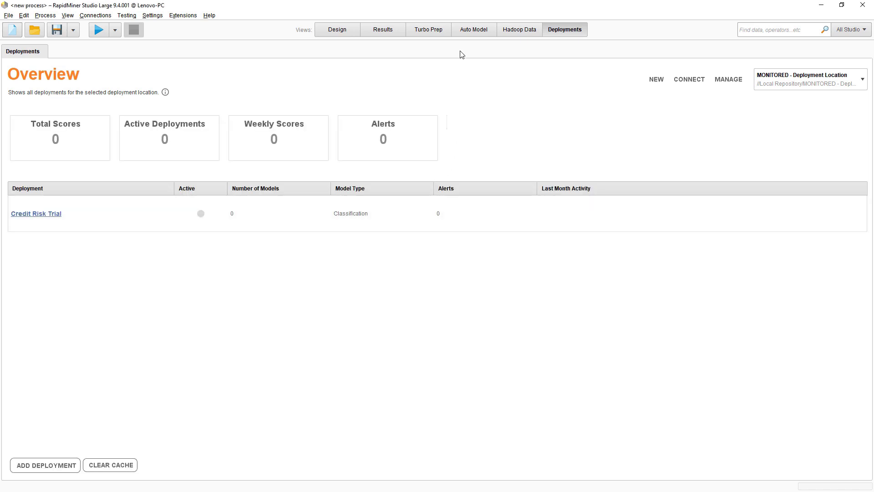
click(467, 33)
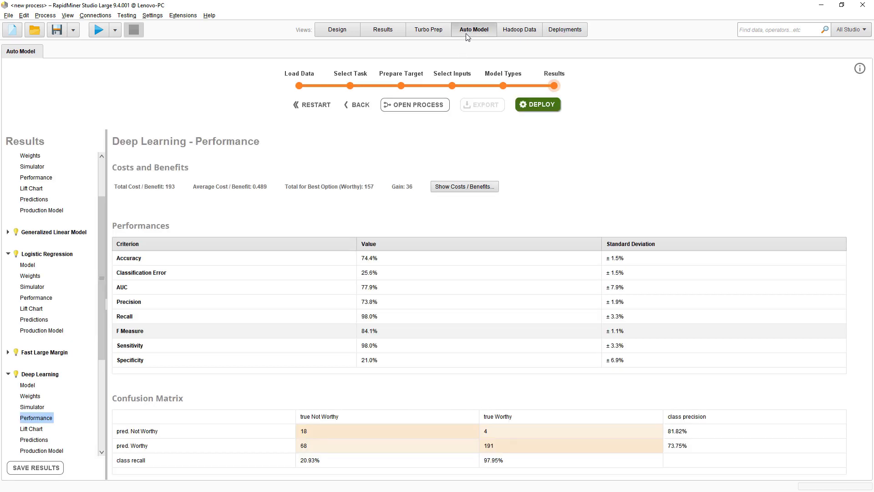
- Deploy Deep Learning, keeping its name, to Credit Risk Trial via the MONITORED location
click(545, 106)
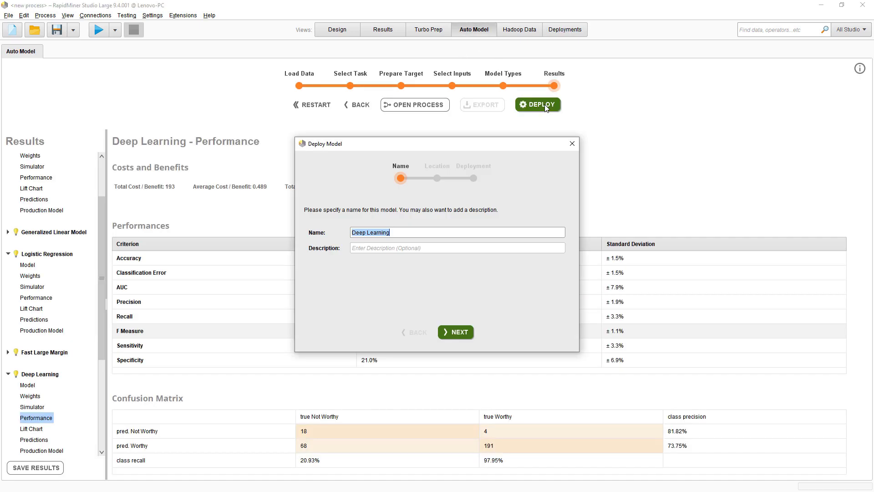
click(458, 332)
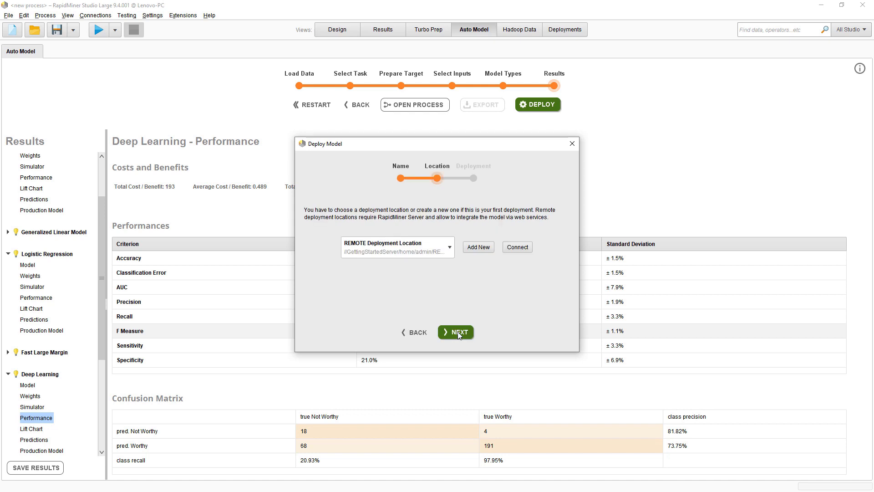
click(439, 247)
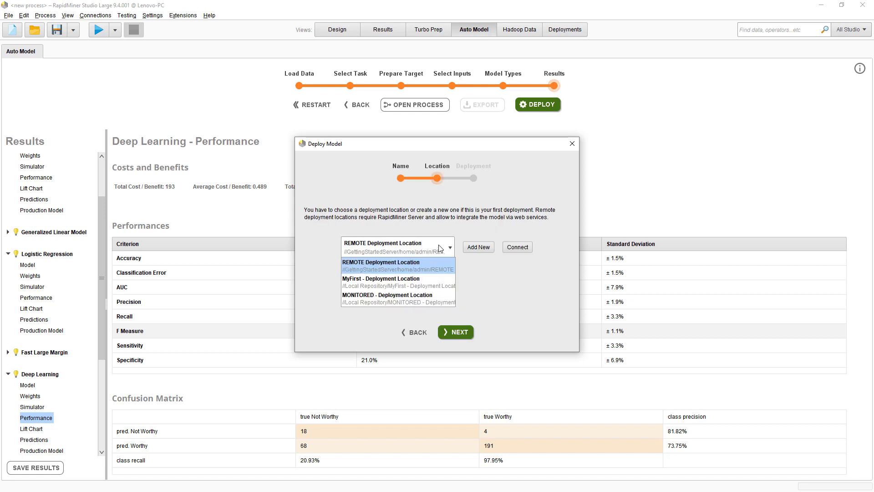
click(434, 300)
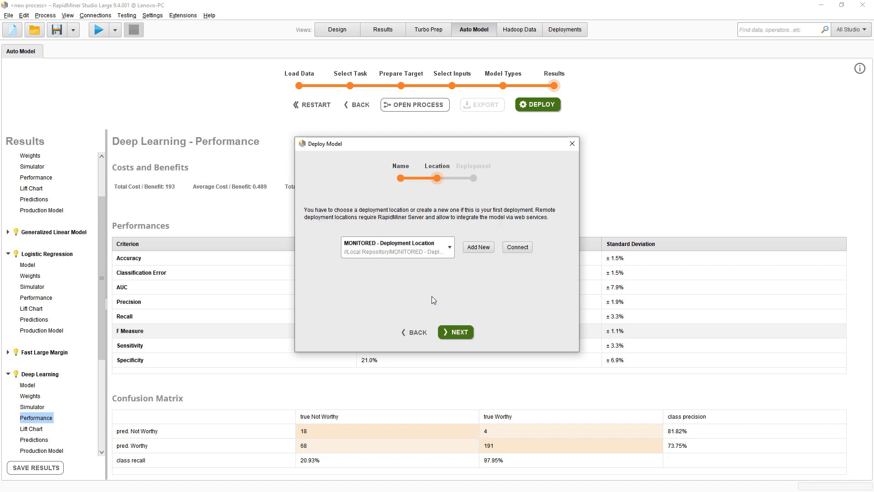
click(452, 332)
click(453, 332)
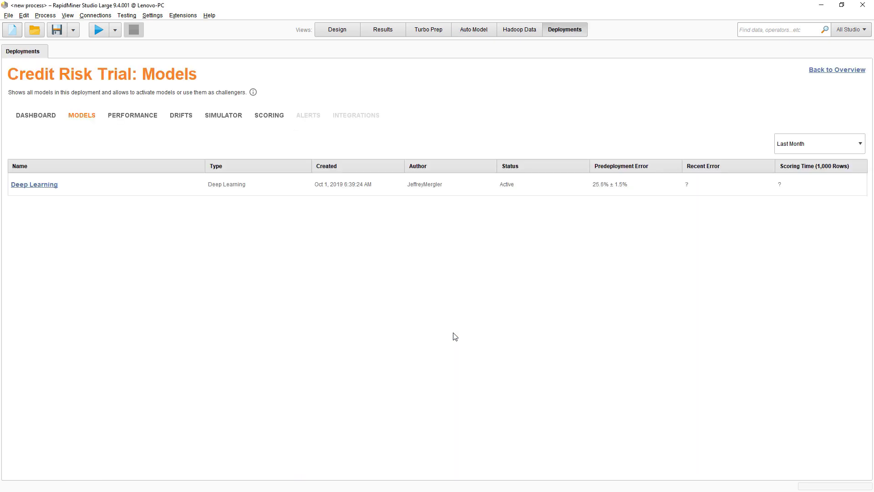
- Score Training Resources > Data > Credit Risk > CustomerCreditRiskData in Credit Risk Trial, yielding 23.79% error
click(270, 117)
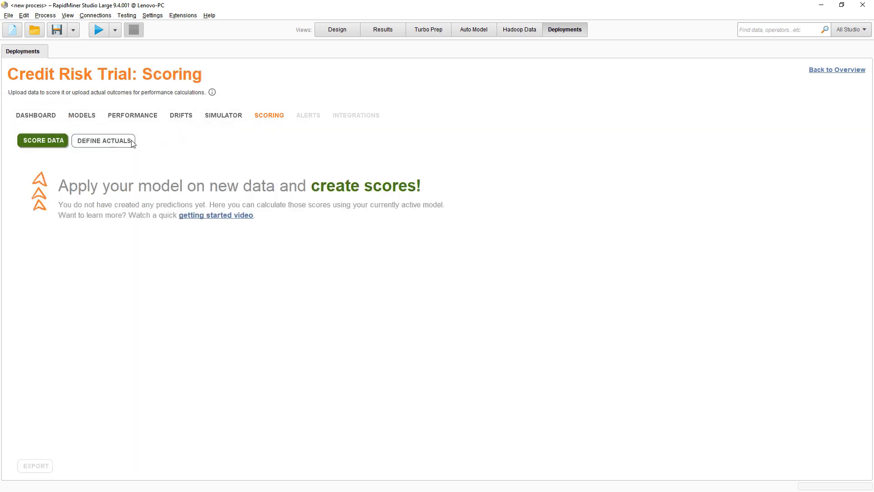
click(41, 142)
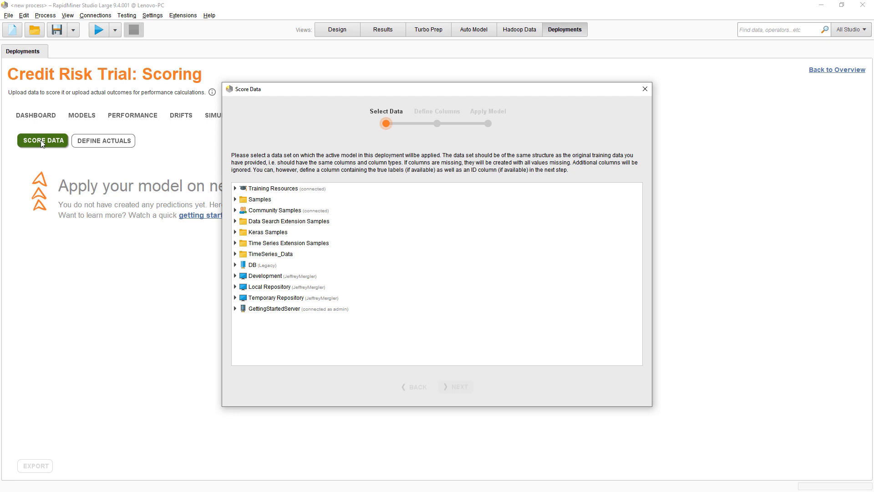
click(236, 188)
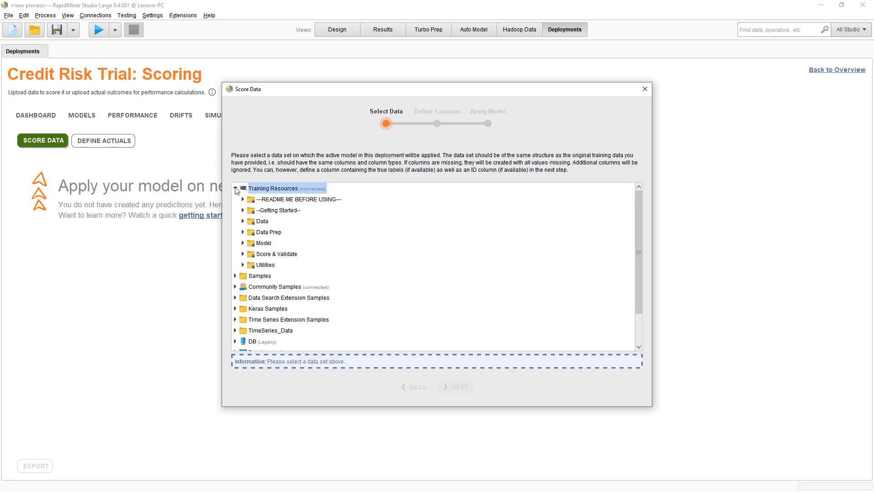
click(242, 220)
click(250, 231)
click(274, 243)
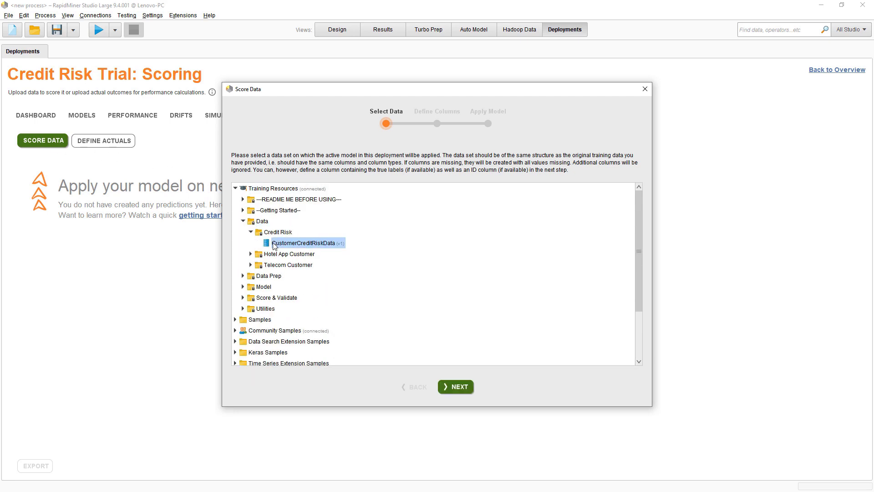
click(457, 386)
click(465, 389)
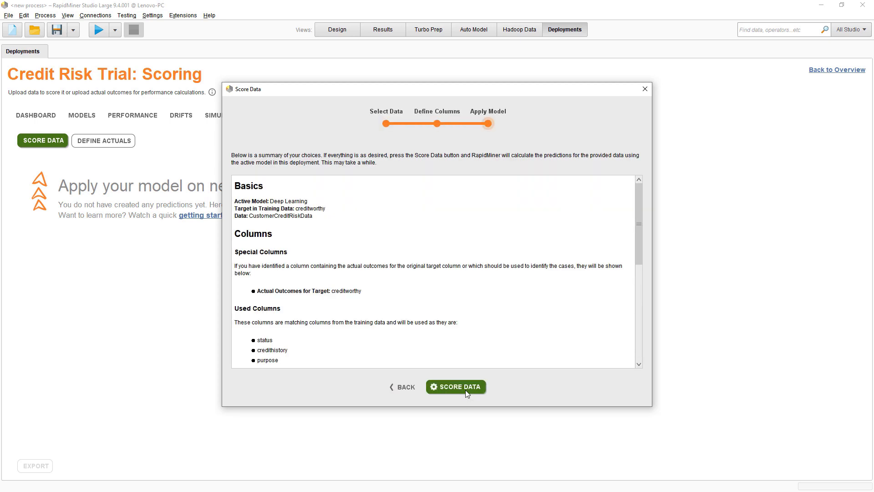
click(467, 389)
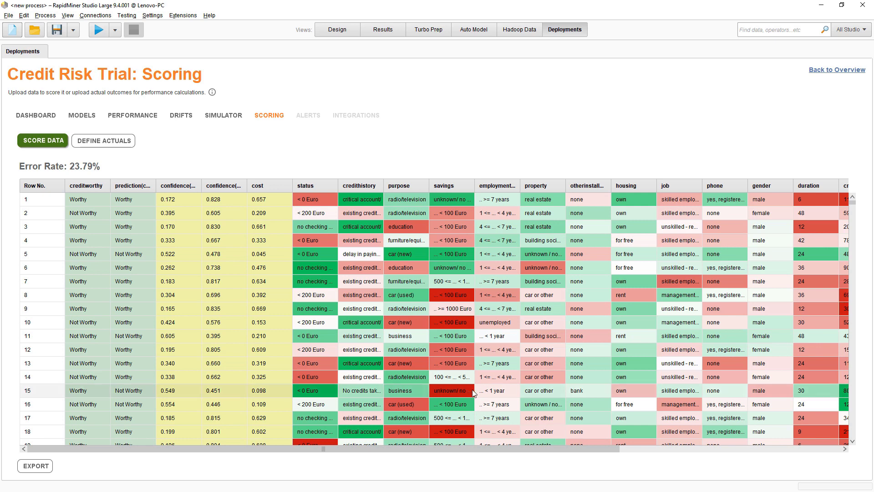
click(88, 116)
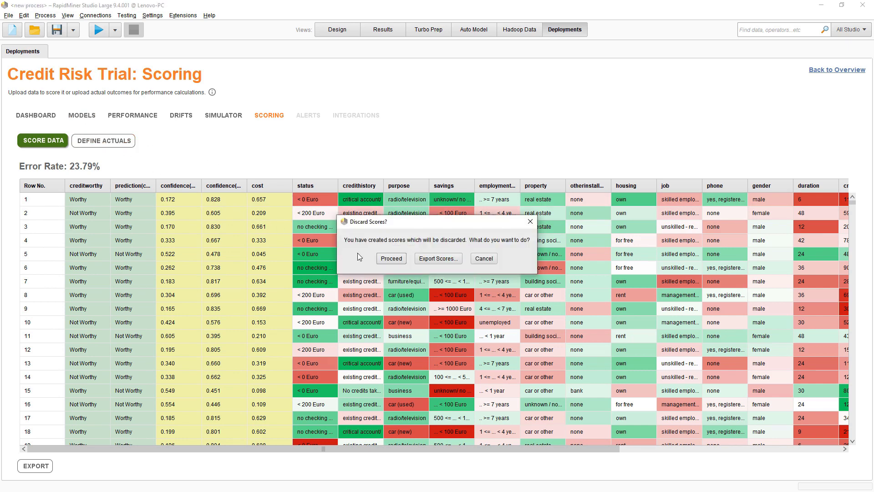
- Discard the scores and switch the deployments overview to the REMOTE Deployment Location
click(391, 259)
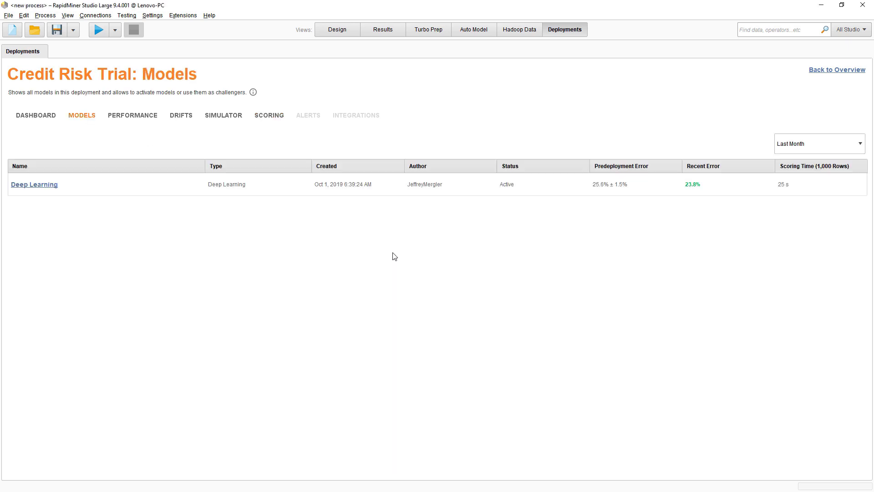
click(828, 71)
click(739, 81)
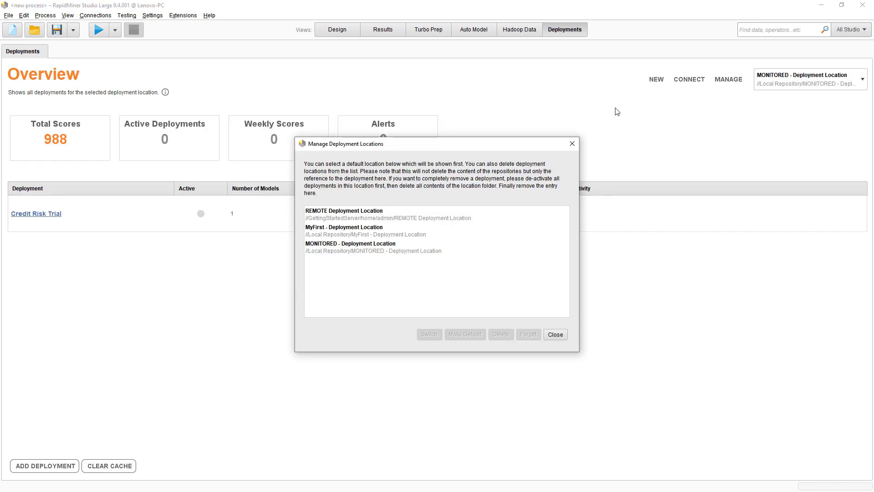
click(427, 218)
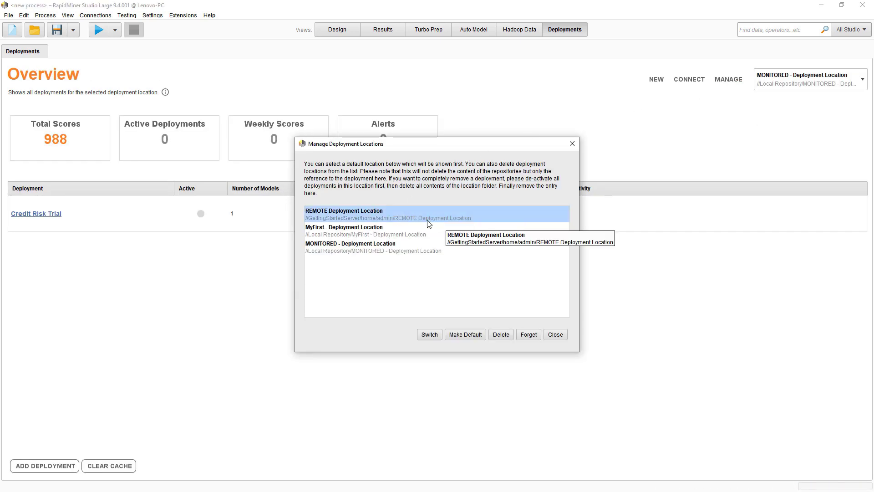
click(427, 336)
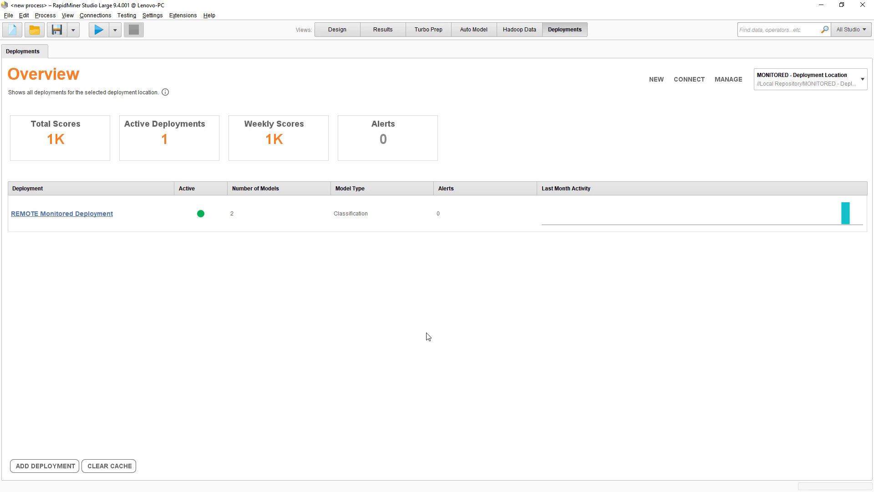
- Test REMOTE Monitored Deployment's scoring web service under Integrations and select the full Test URL
click(42, 215)
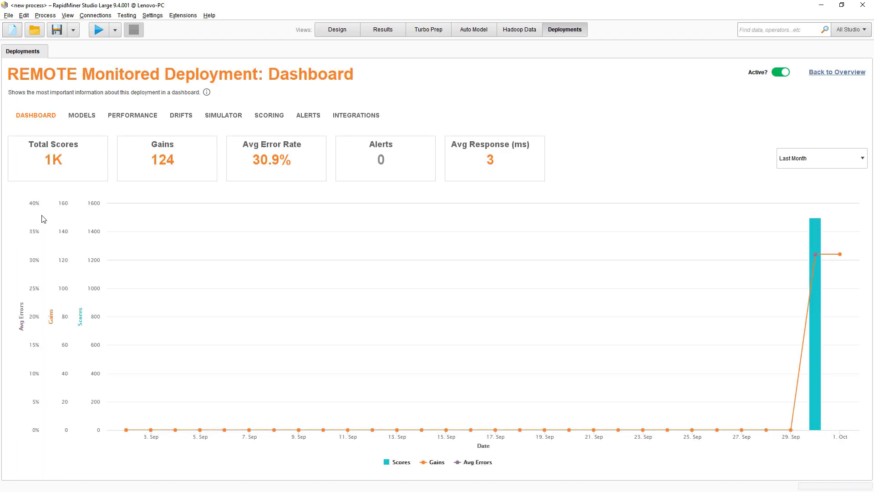
click(270, 116)
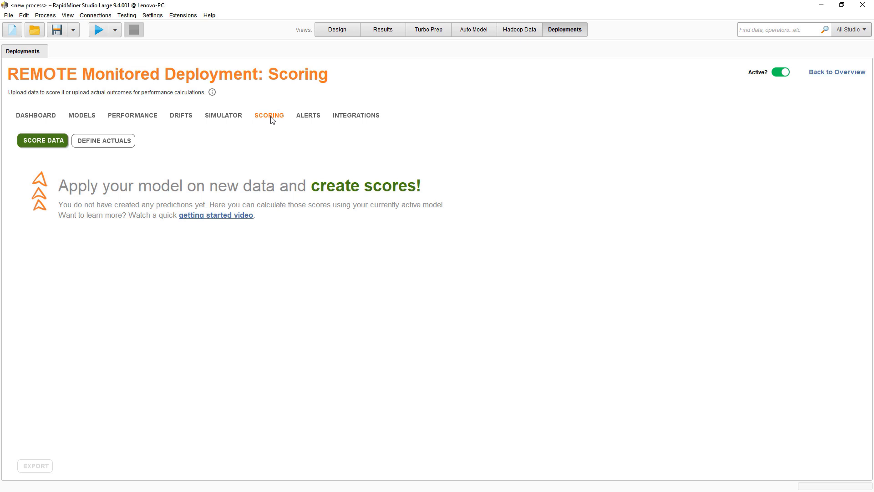
click(357, 117)
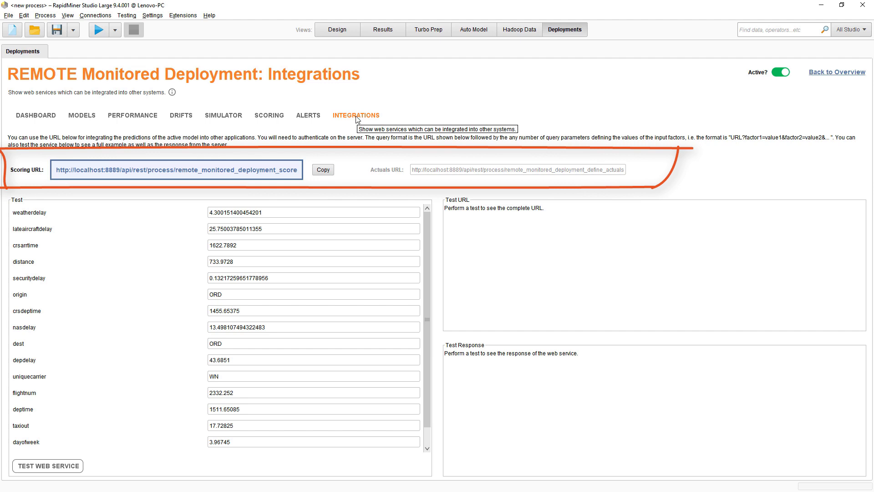
click(64, 469)
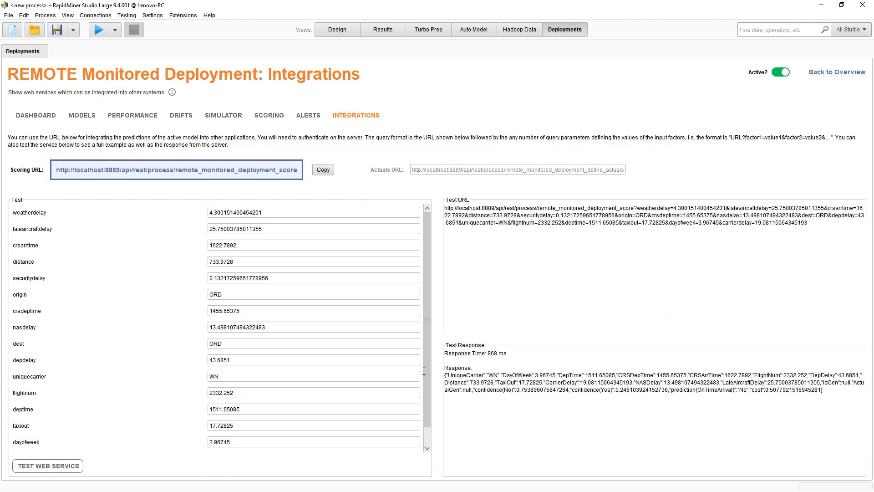
drag(808, 223, 447, 204)
key(ctrl+c)
right_click(457, 210)
- Load the copied Test URL in Firefox and sign in, getting the JSON prediction OnTimeArrival = No
click(471, 227)
key(alt+Tab)
click(404, 81)
key(ctrl+v)
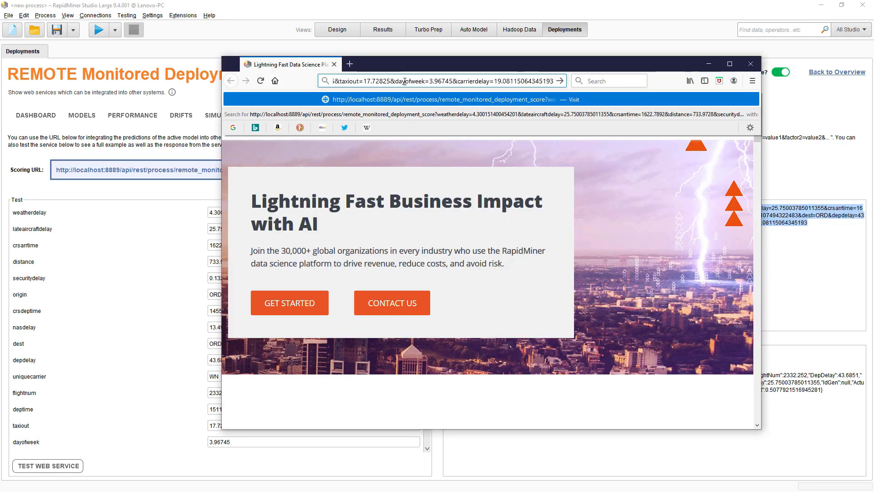
key(Return)
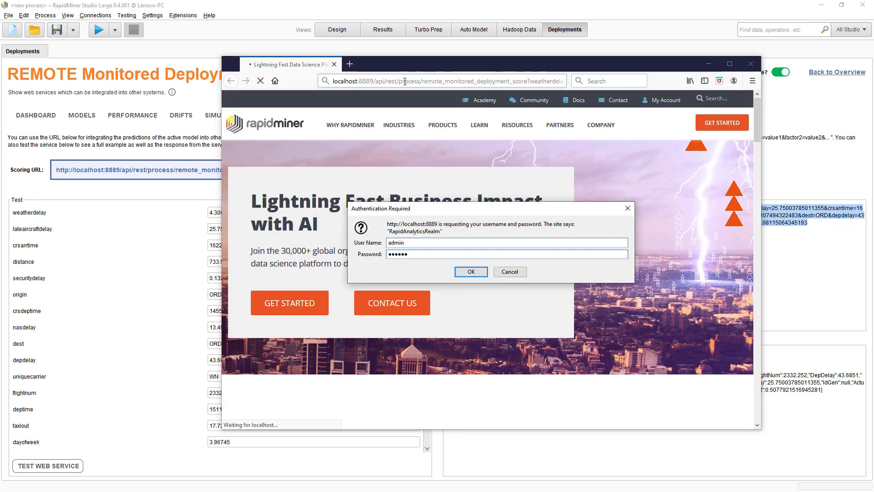
key(Return)
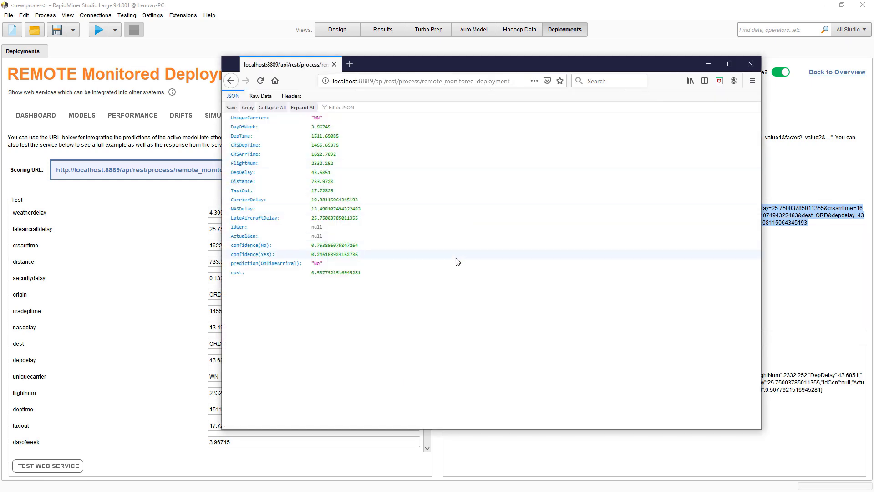